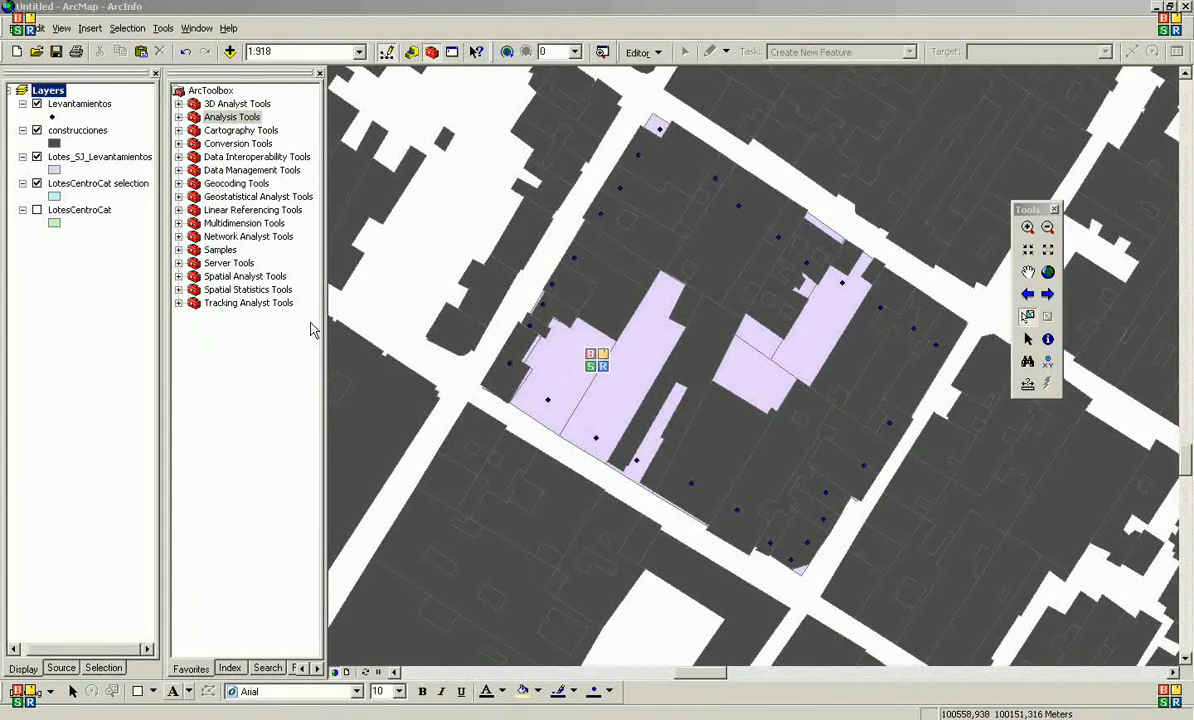
# Compare the construcciones layer with the lots beneath it, across the whole block and close up at its western corner
pyautogui.click(37, 131)
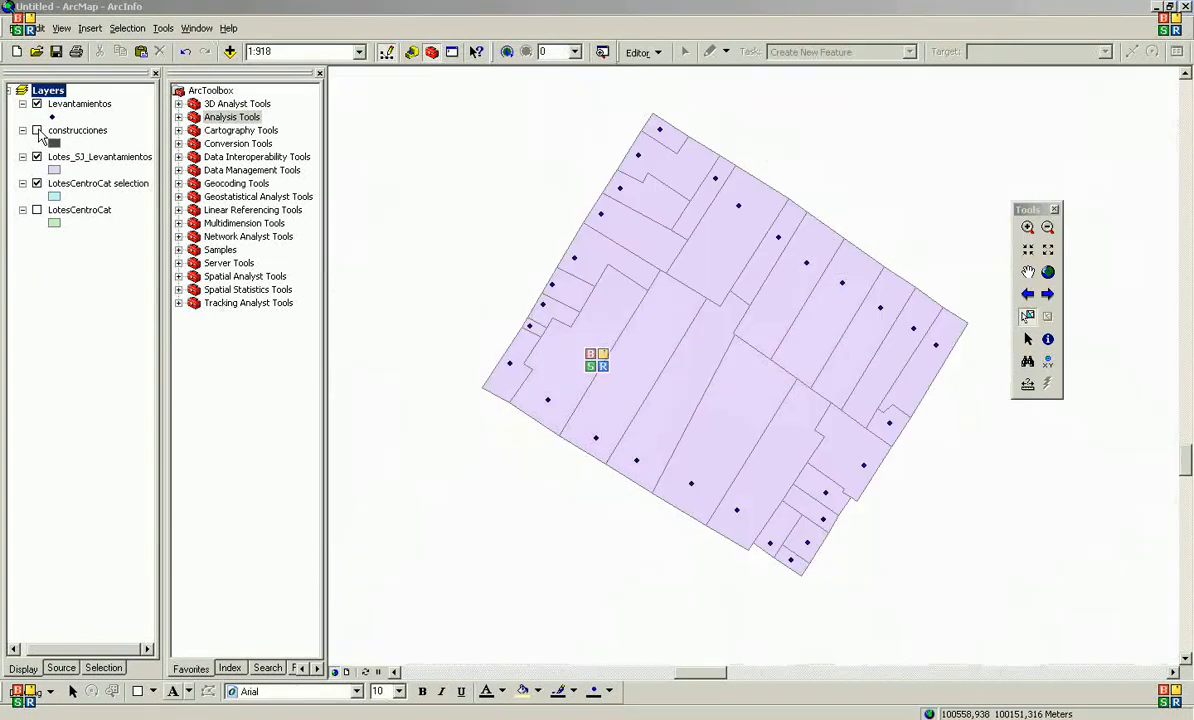
pyautogui.click(37, 131)
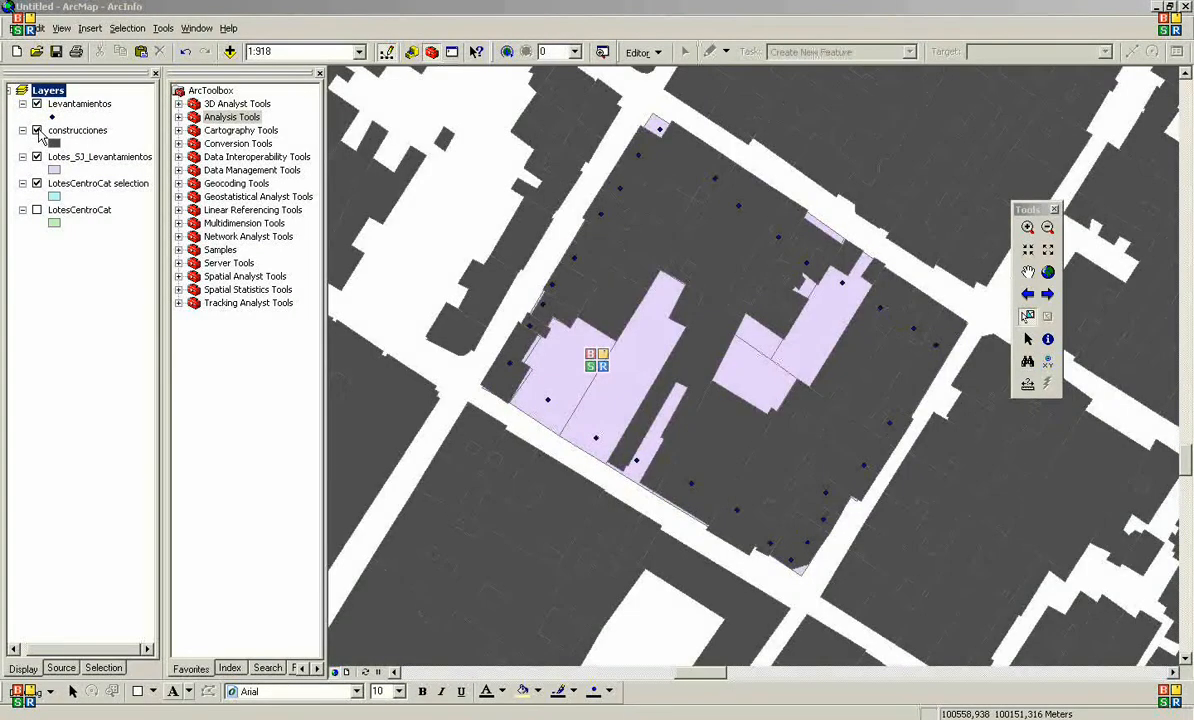
pyautogui.click(37, 131)
pyautogui.click(37, 131)
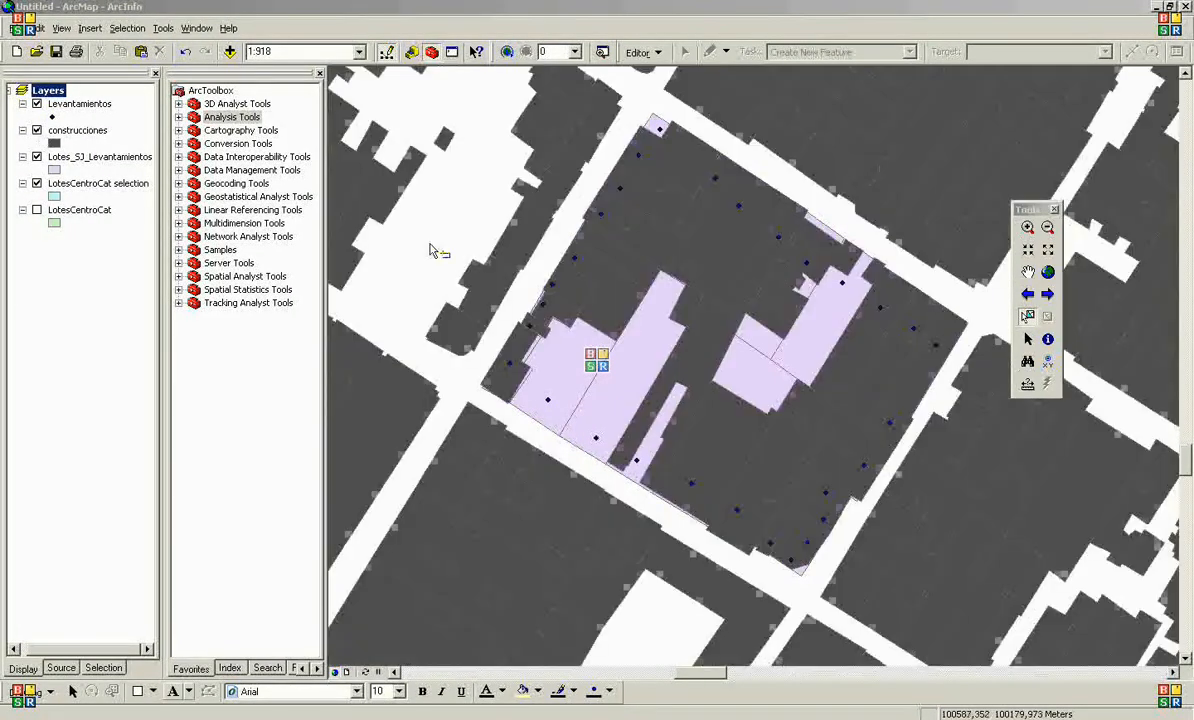
pyautogui.click(1026, 230)
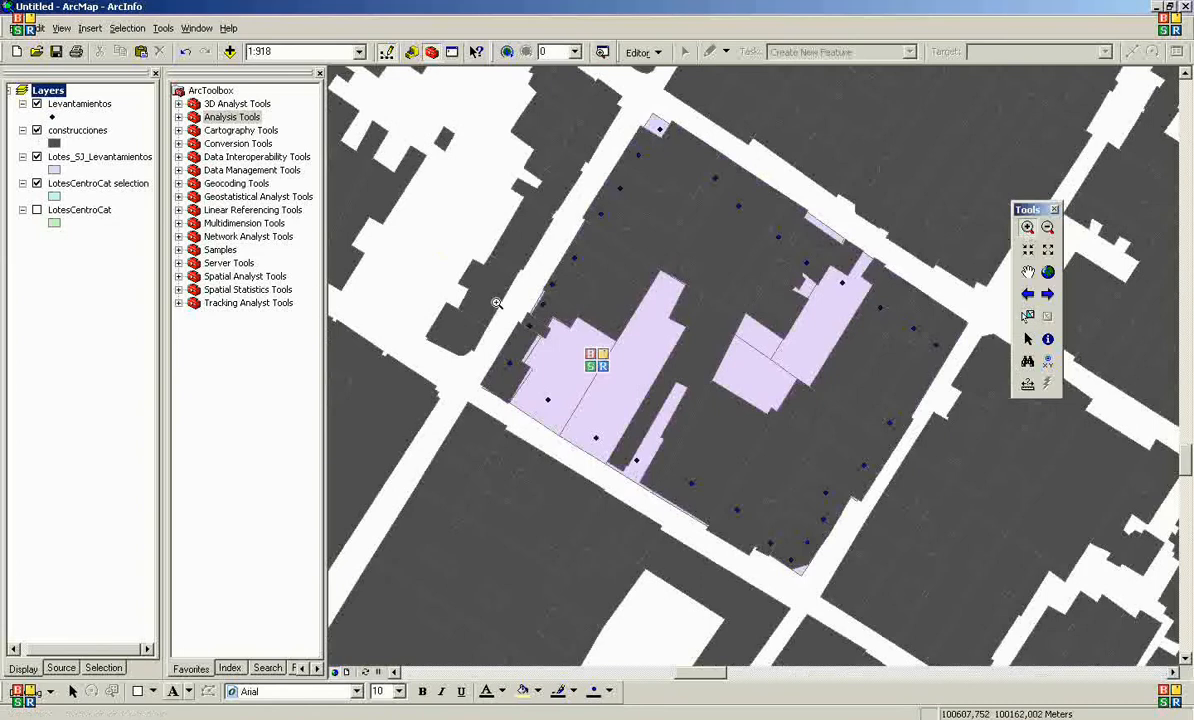
pyautogui.moveTo(466, 303); pyautogui.dragTo(557, 432)
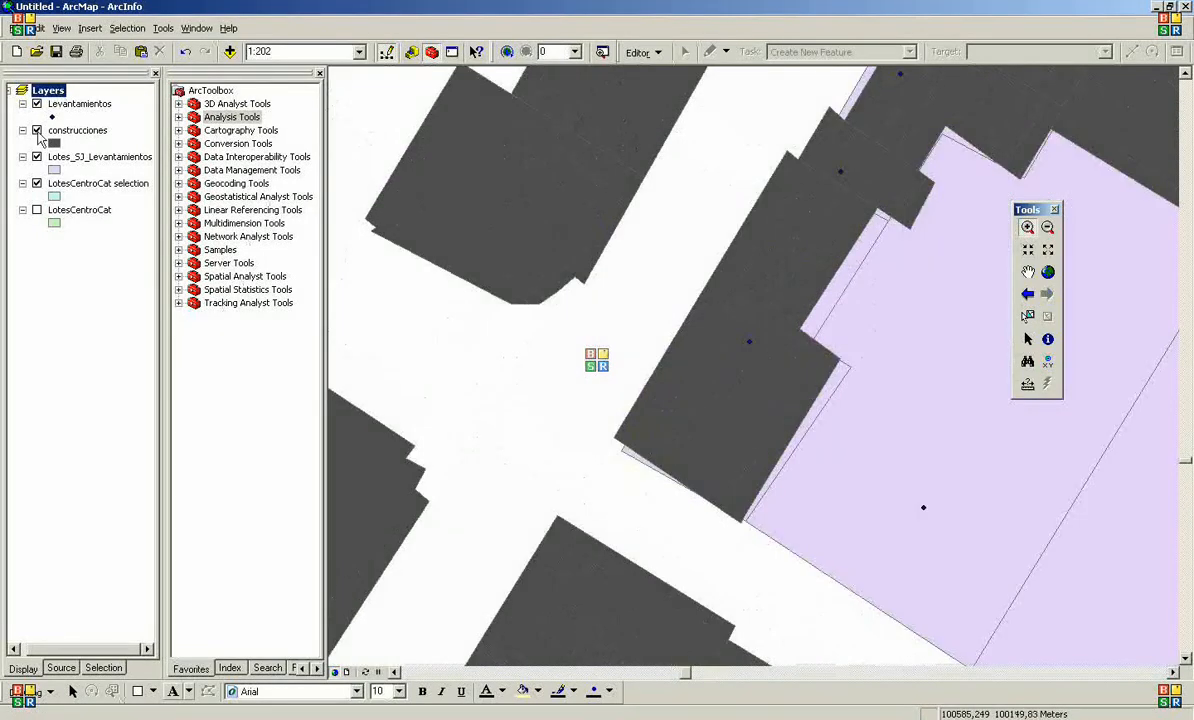
pyautogui.click(37, 131)
pyautogui.click(37, 131)
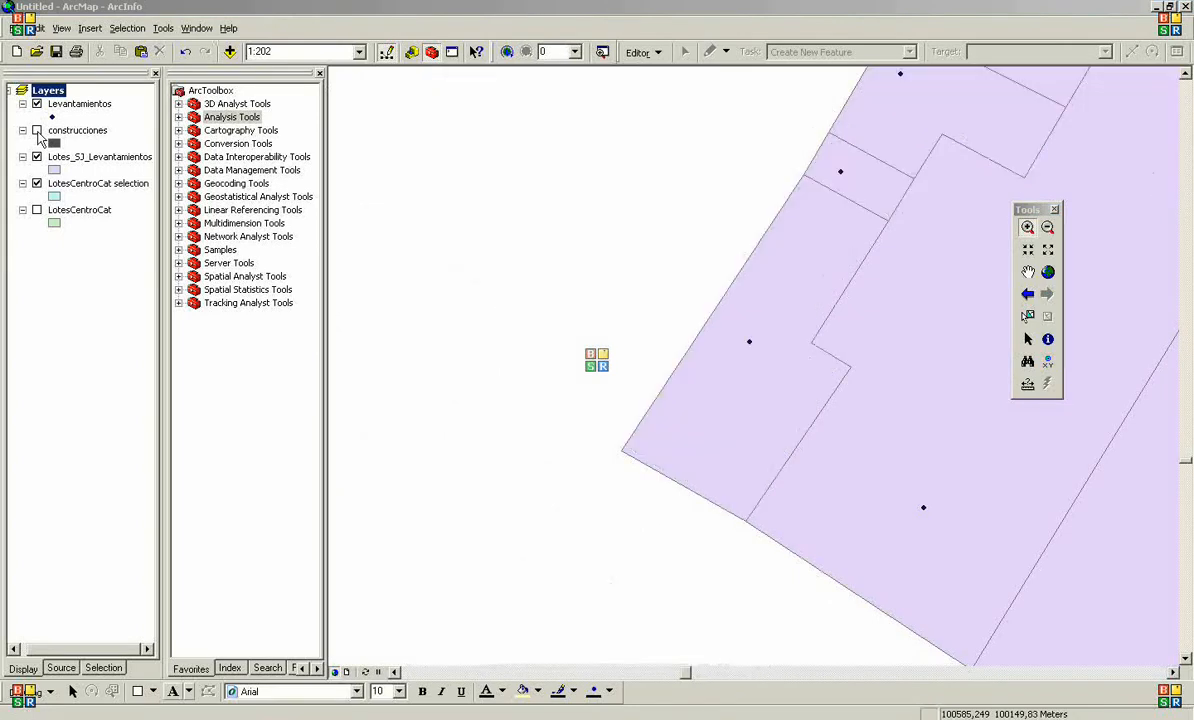
pyautogui.click(37, 131)
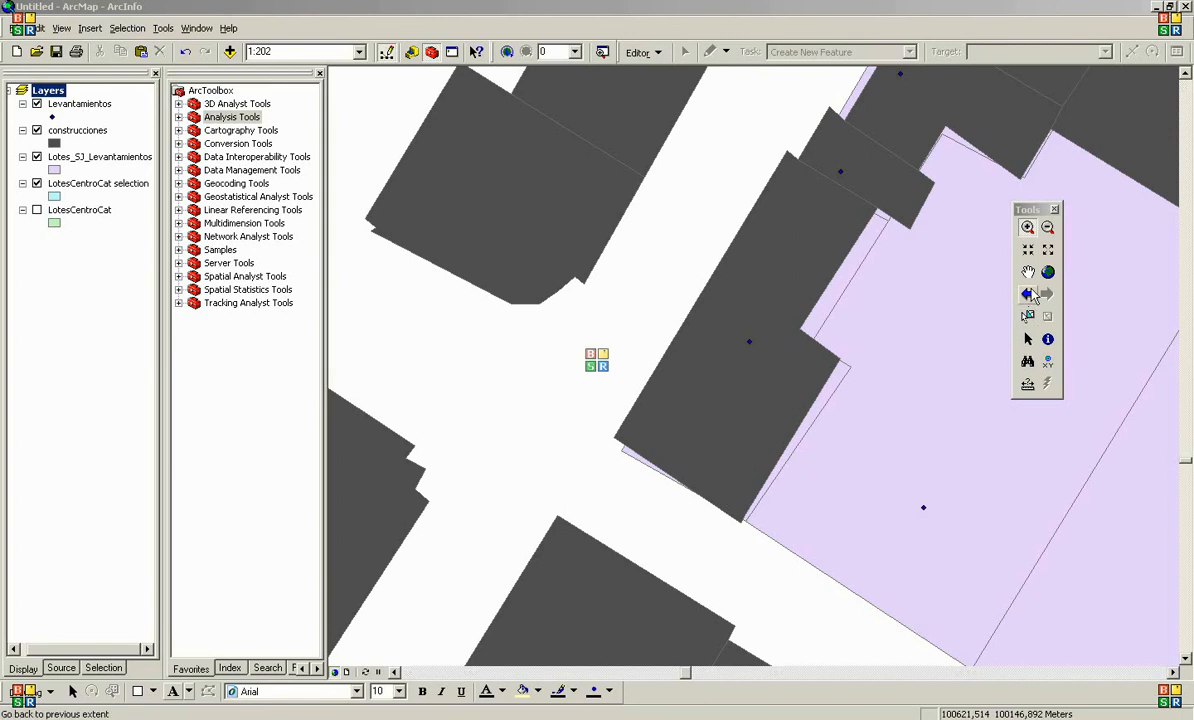
pyautogui.click(1029, 294)
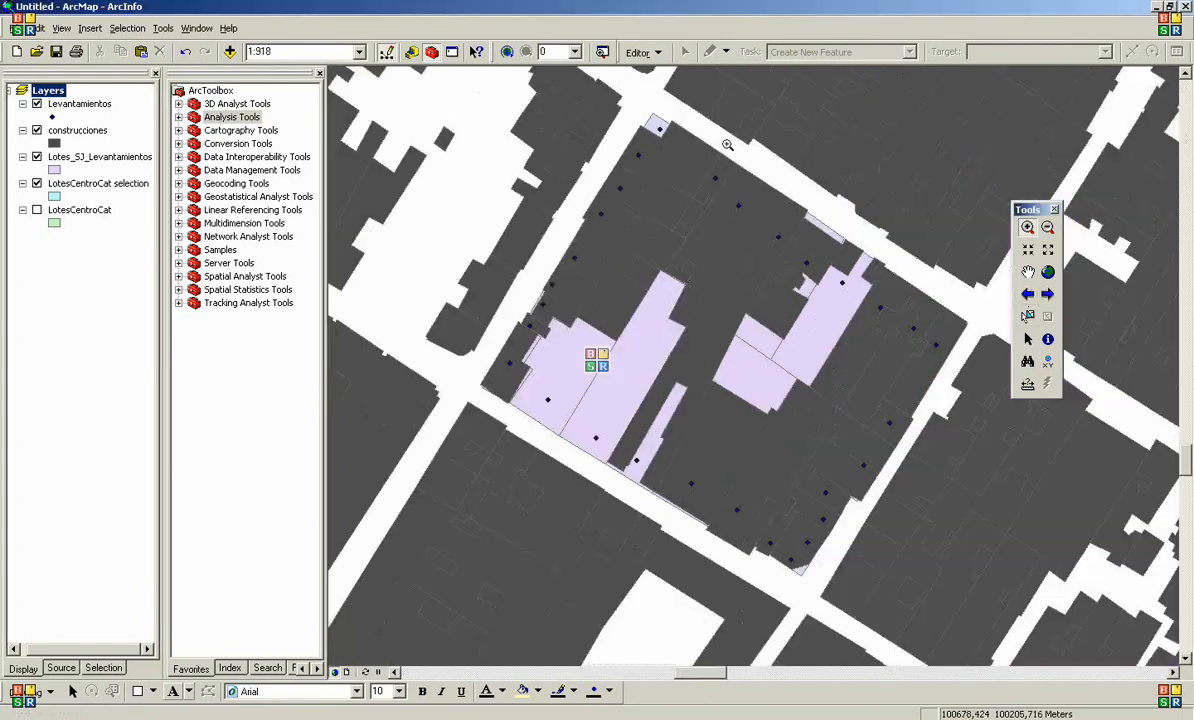
pyautogui.click(152, 55)
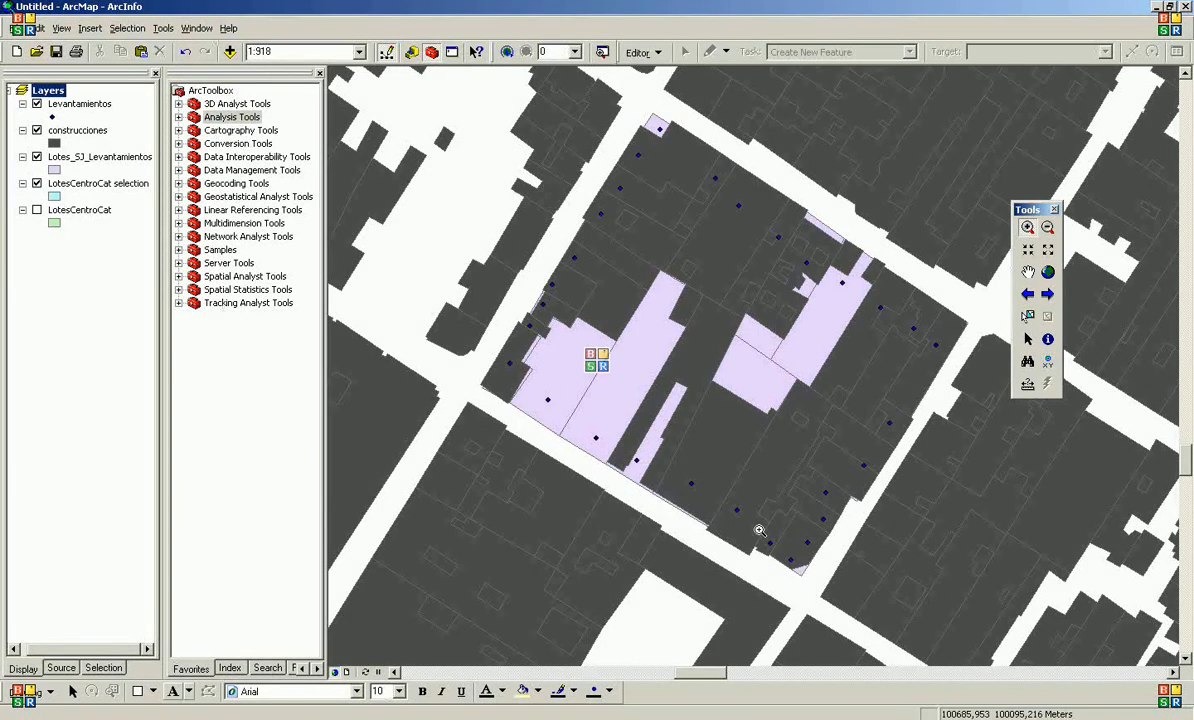
# Select by location the features of construcciones that intersect the features in Lotes_SJ_Levantamientos
pyautogui.click(127, 29)
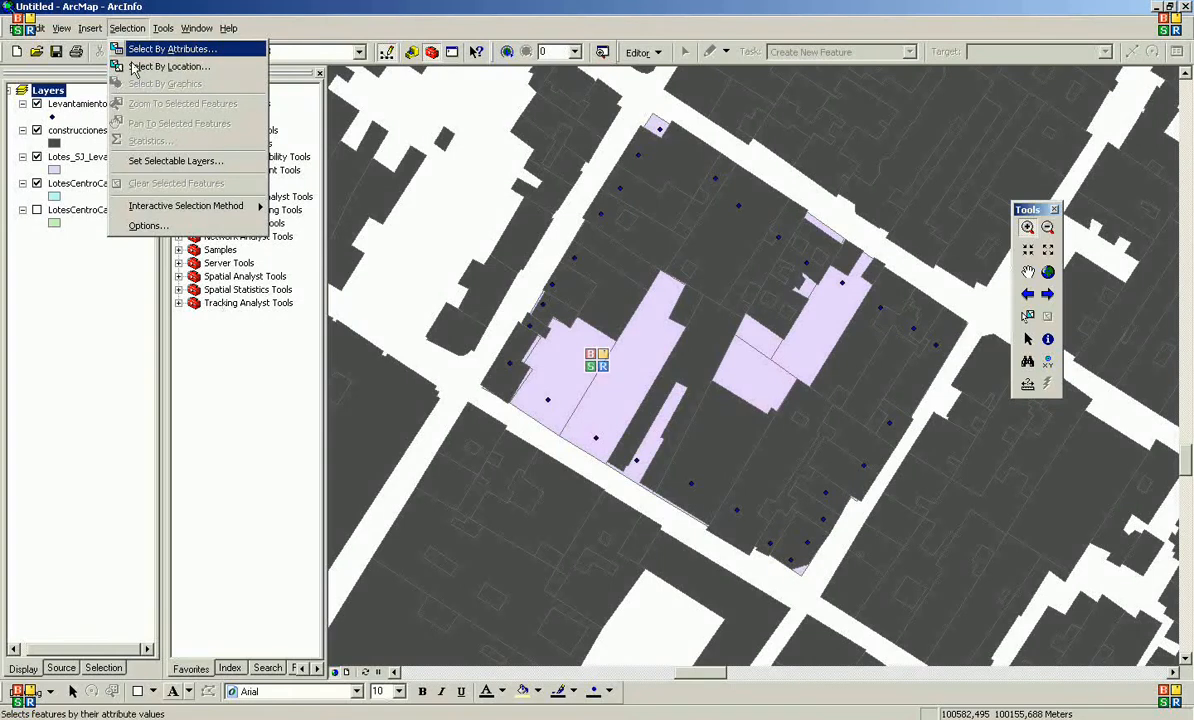
pyautogui.click(134, 67)
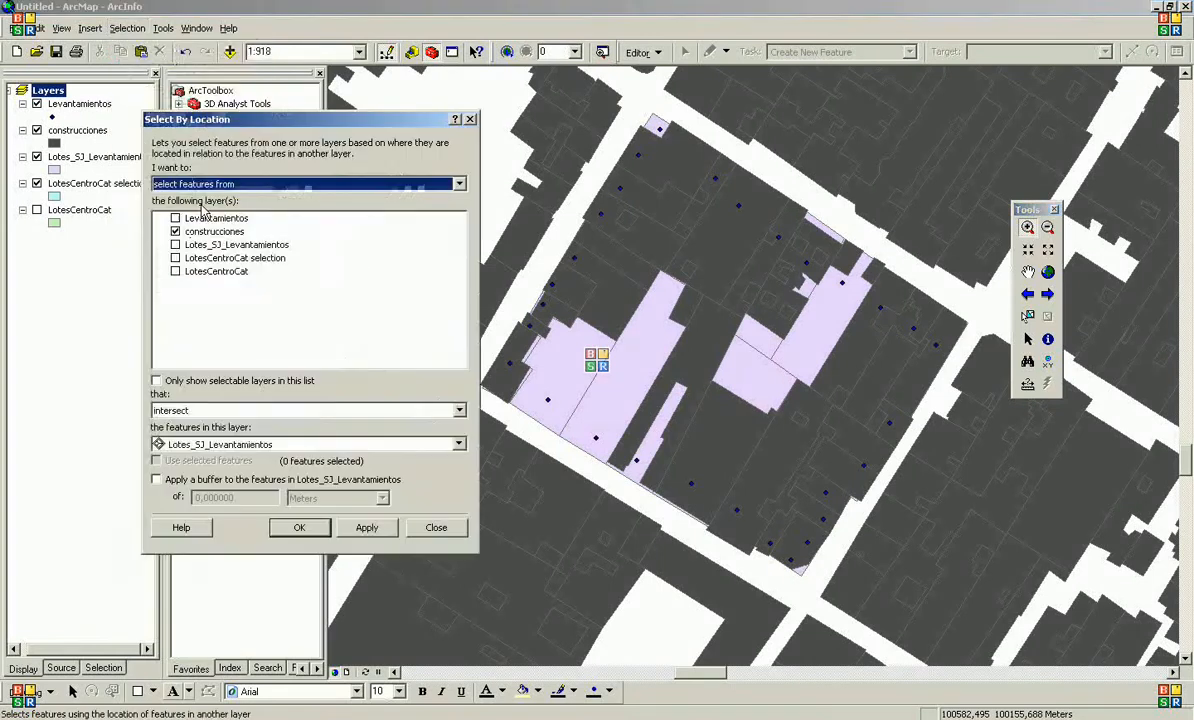
pyautogui.click(175, 218)
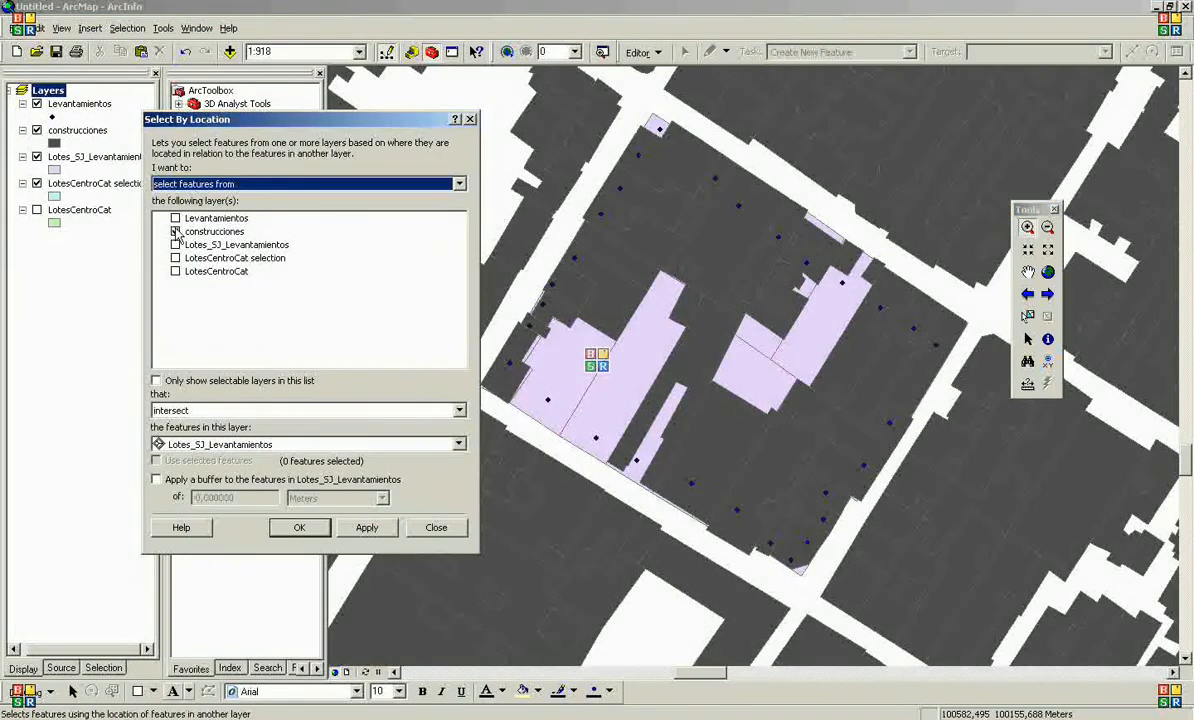
pyautogui.click(176, 232)
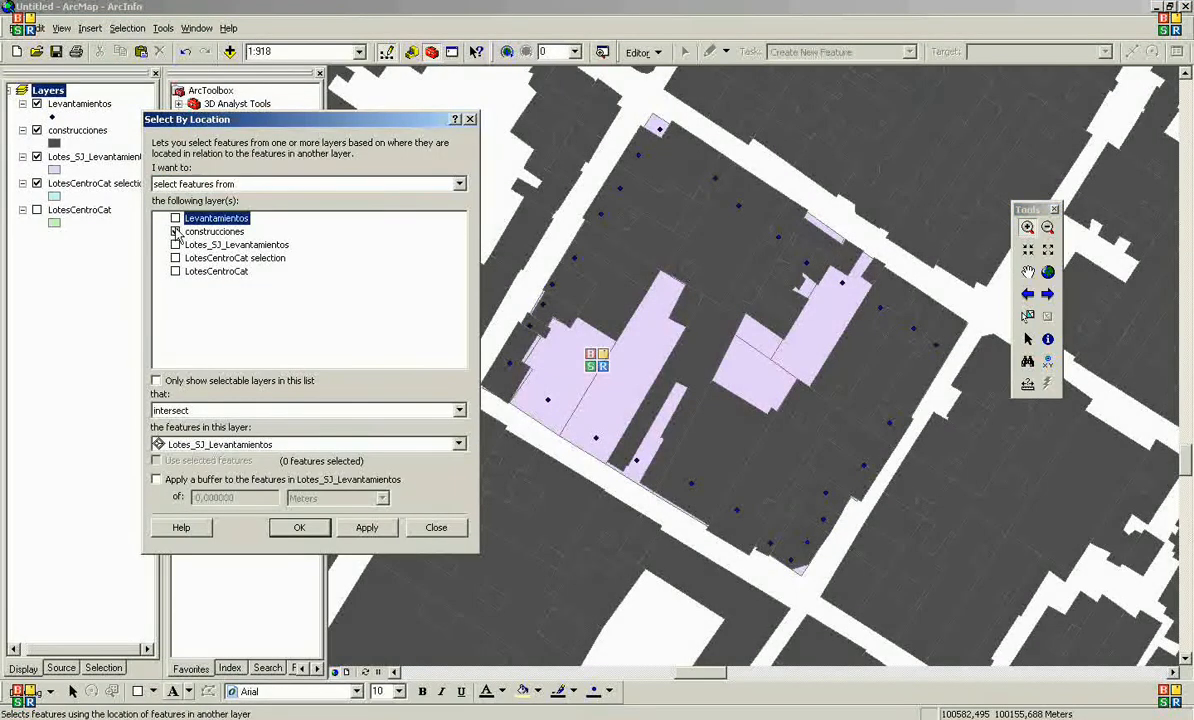
pyautogui.click(190, 410)
pyautogui.click(182, 412)
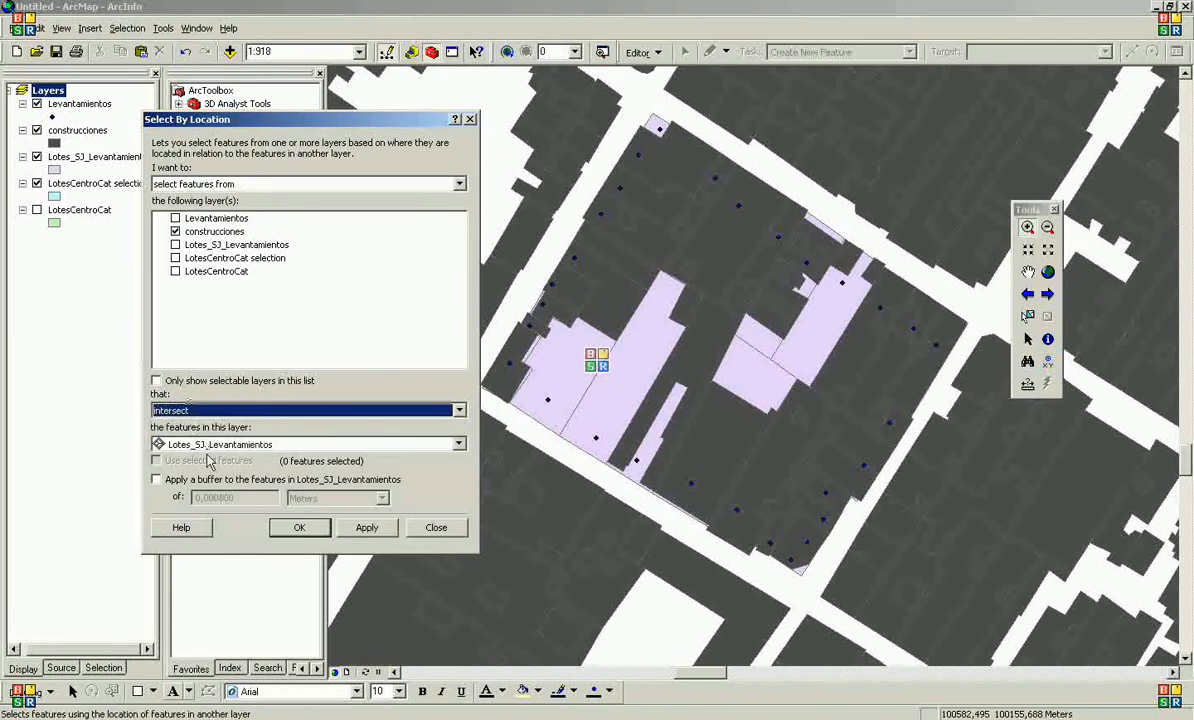
pyautogui.click(220, 446)
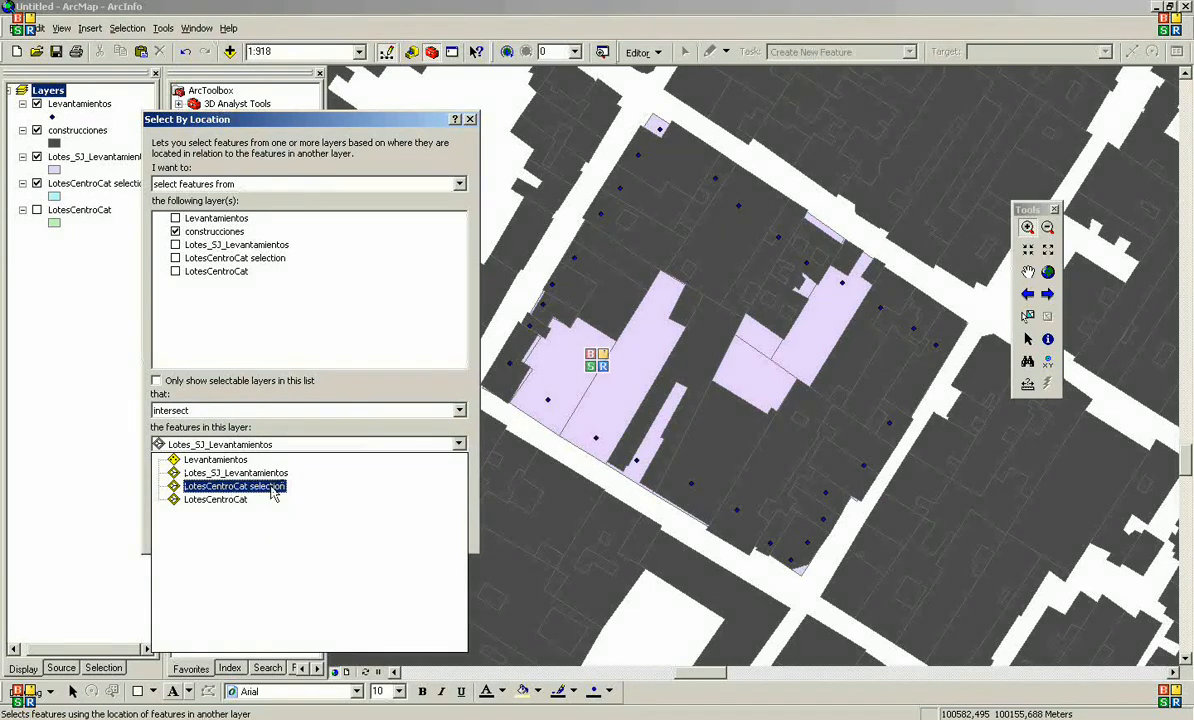
pyautogui.click(240, 474)
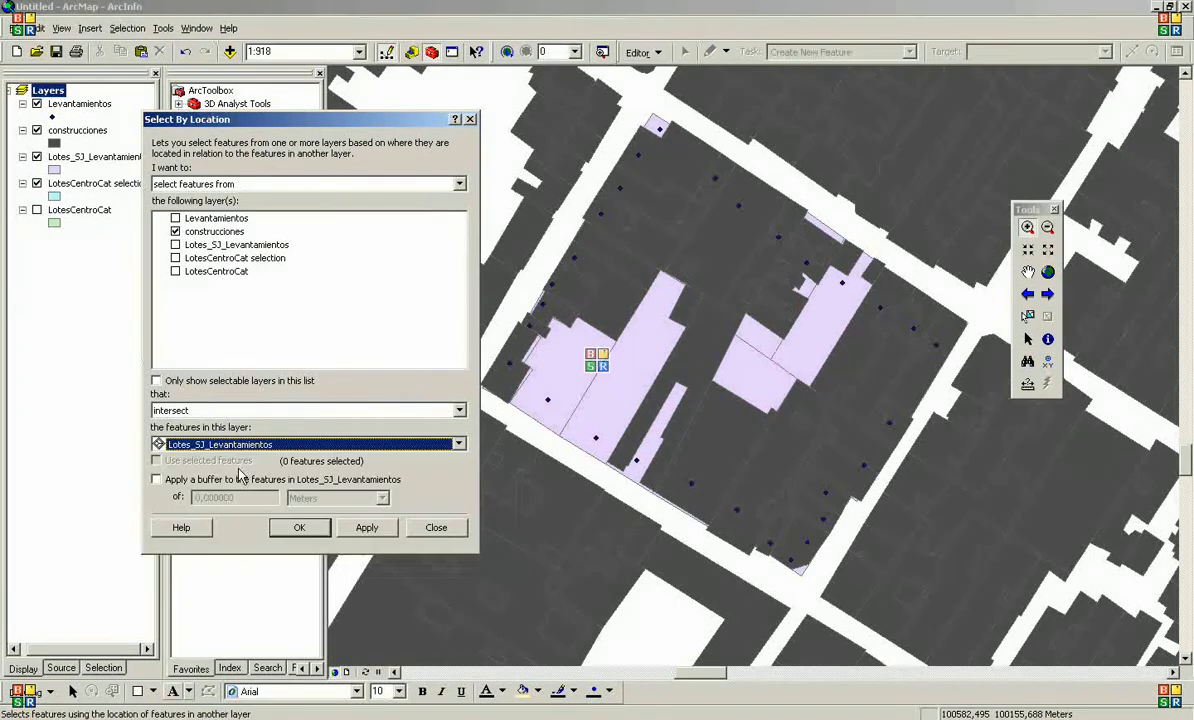
pyautogui.click(300, 529)
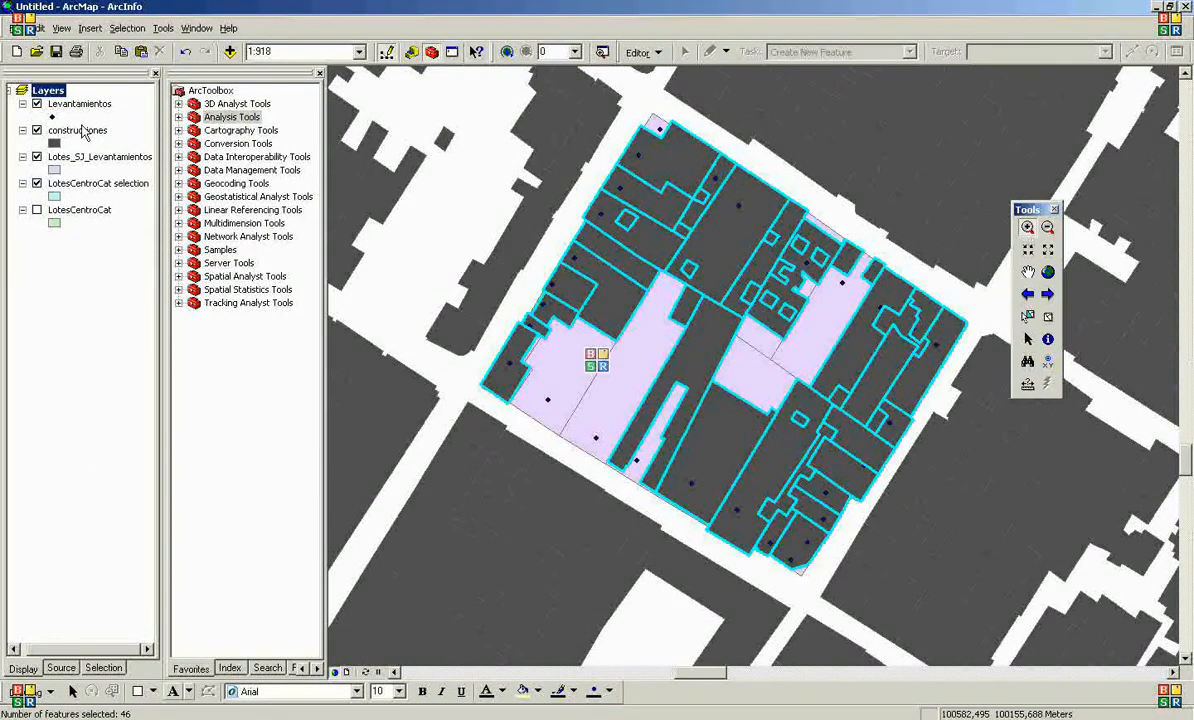
# Create a new layer from the selected features of the construcciones layer
pyautogui.click(79, 133)
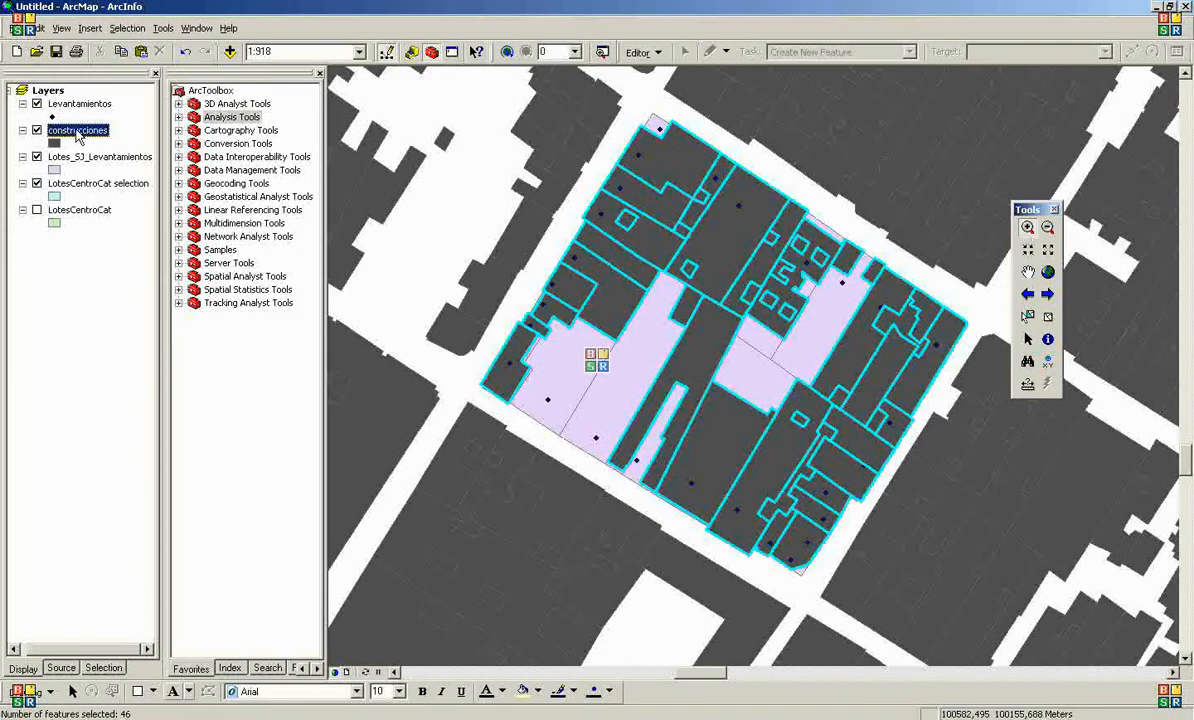
pyautogui.rightClick(80, 135)
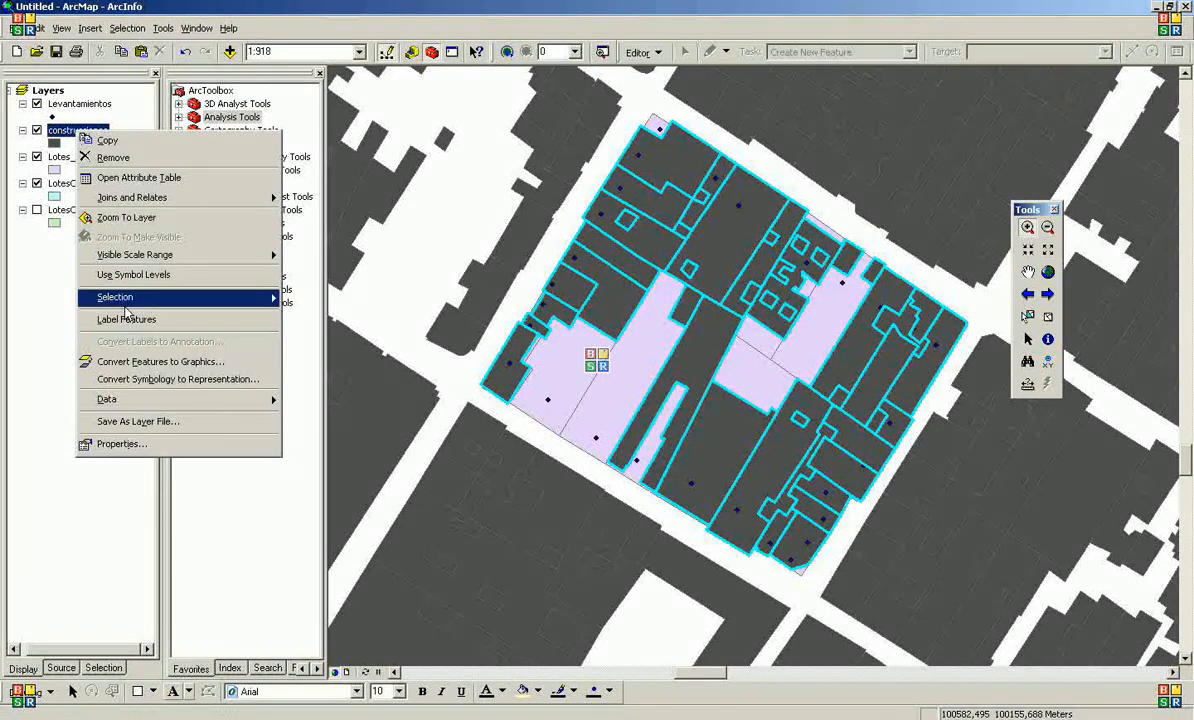
pyautogui.moveTo(125, 304)
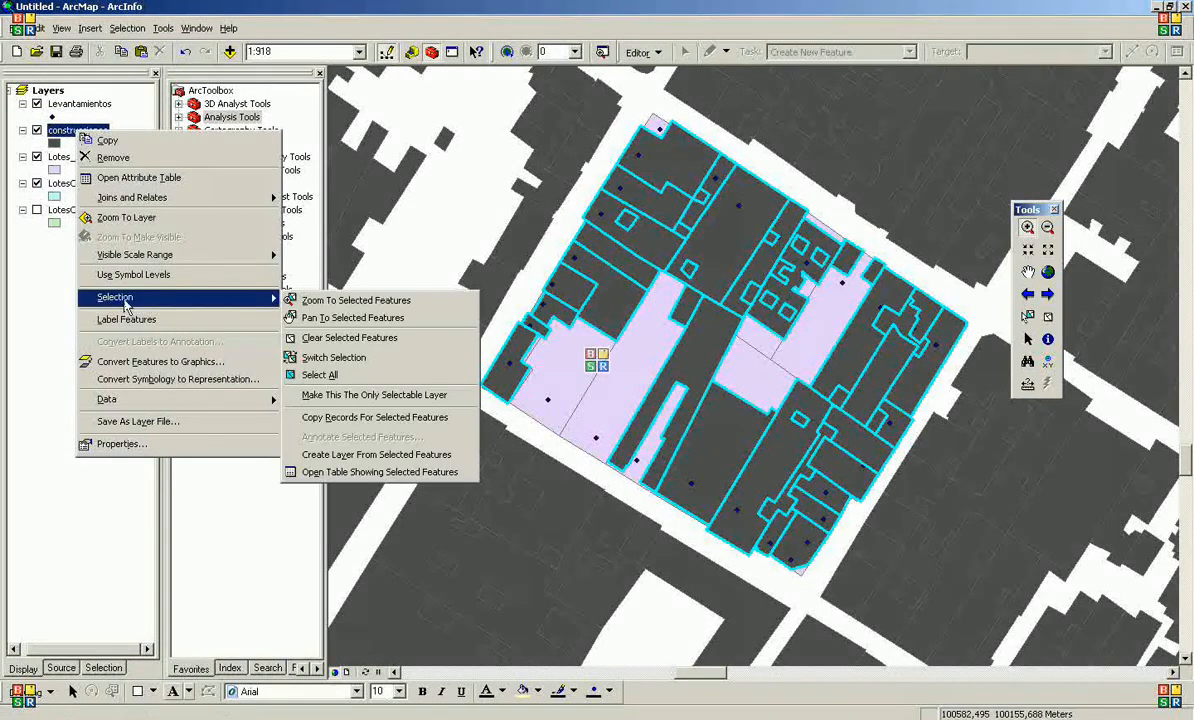
pyautogui.click(343, 456)
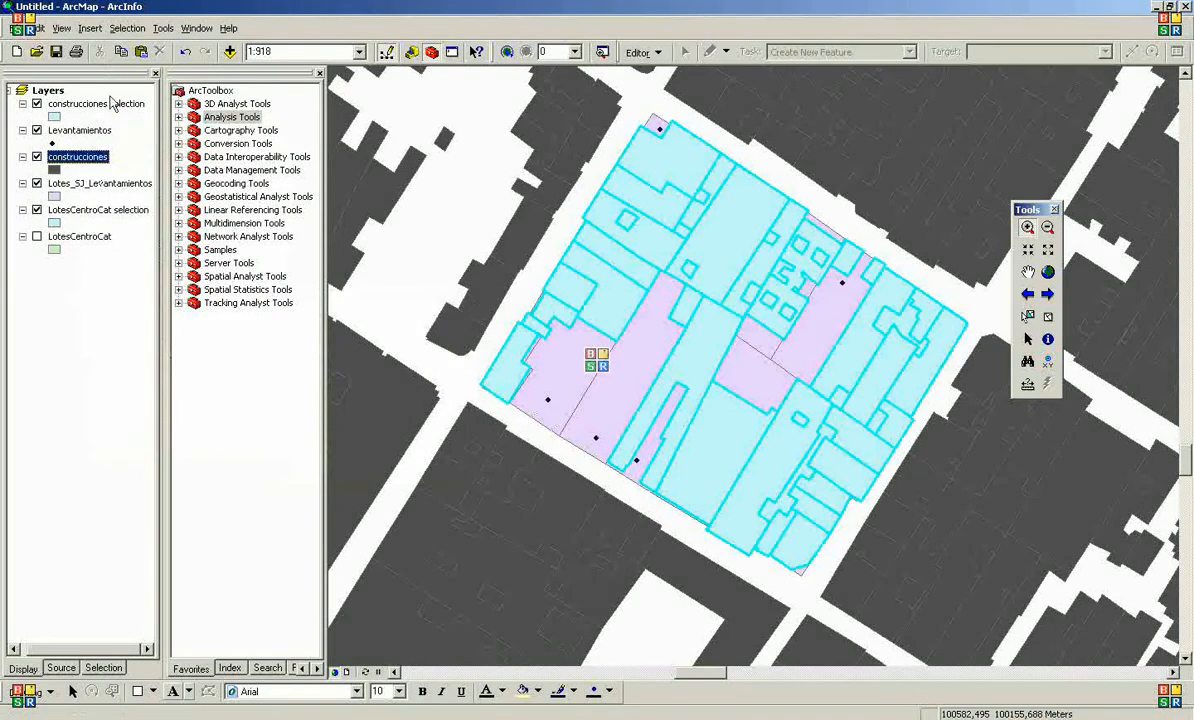
# Move the construcciones selection layer directly below Levantamientos and hide the original construcciones layer
pyautogui.click(109, 105)
pyautogui.moveTo(109, 108); pyautogui.dragTo(102, 146)
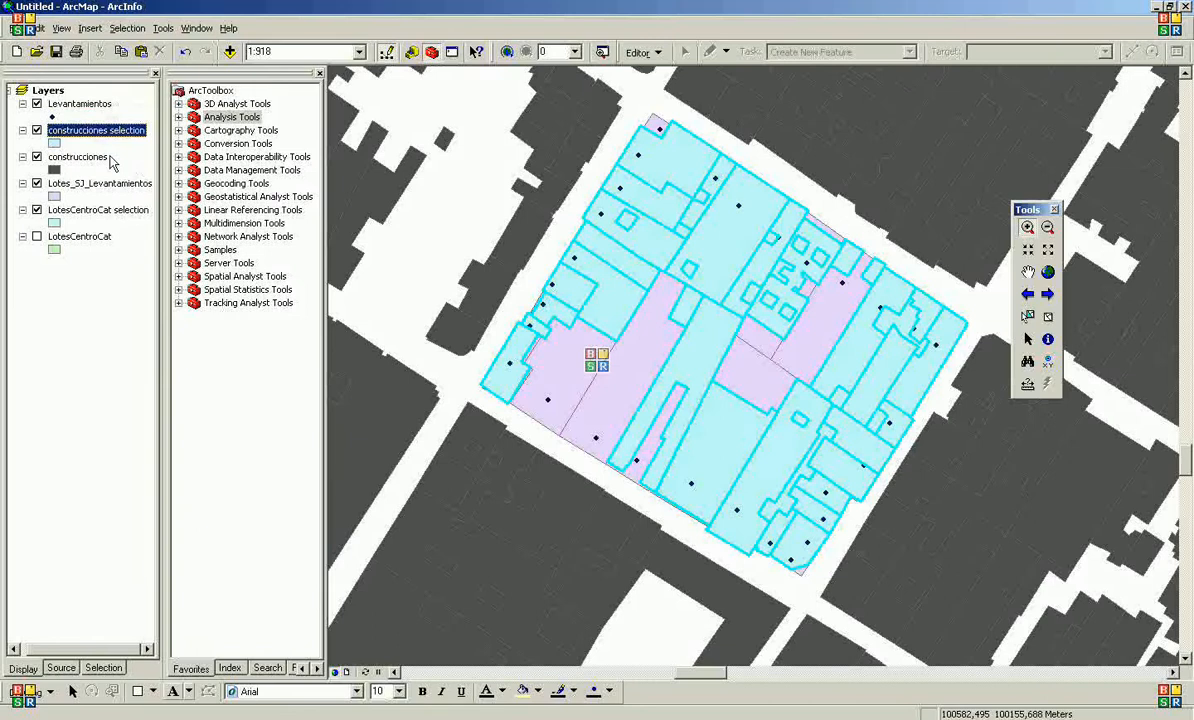
pyautogui.click(37, 157)
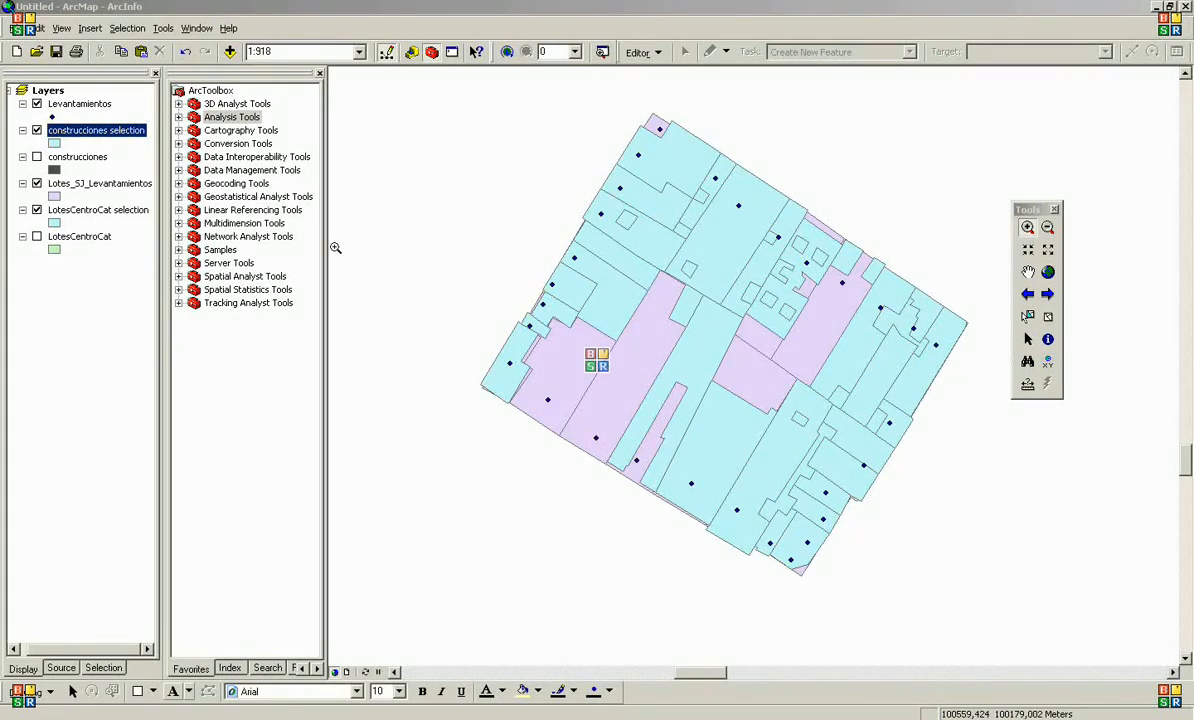
# Open the Union overlay analysis tool and review its help diagram of the input and output
pyautogui.click(179, 118)
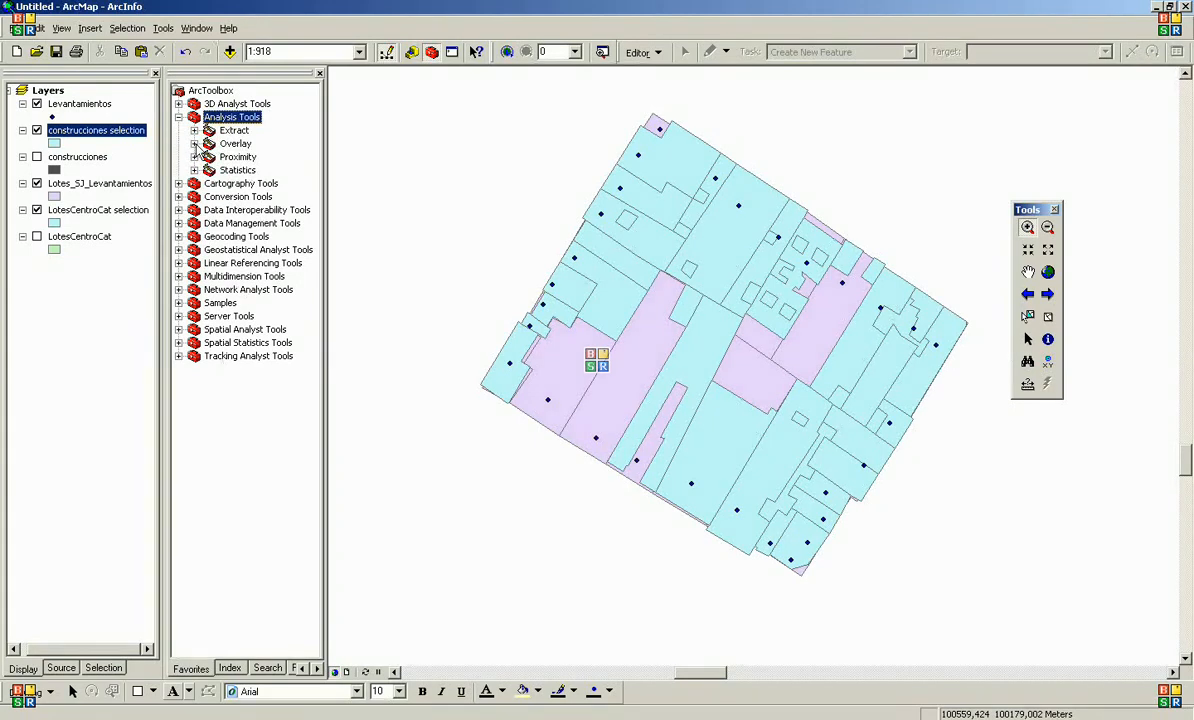
pyautogui.click(195, 145)
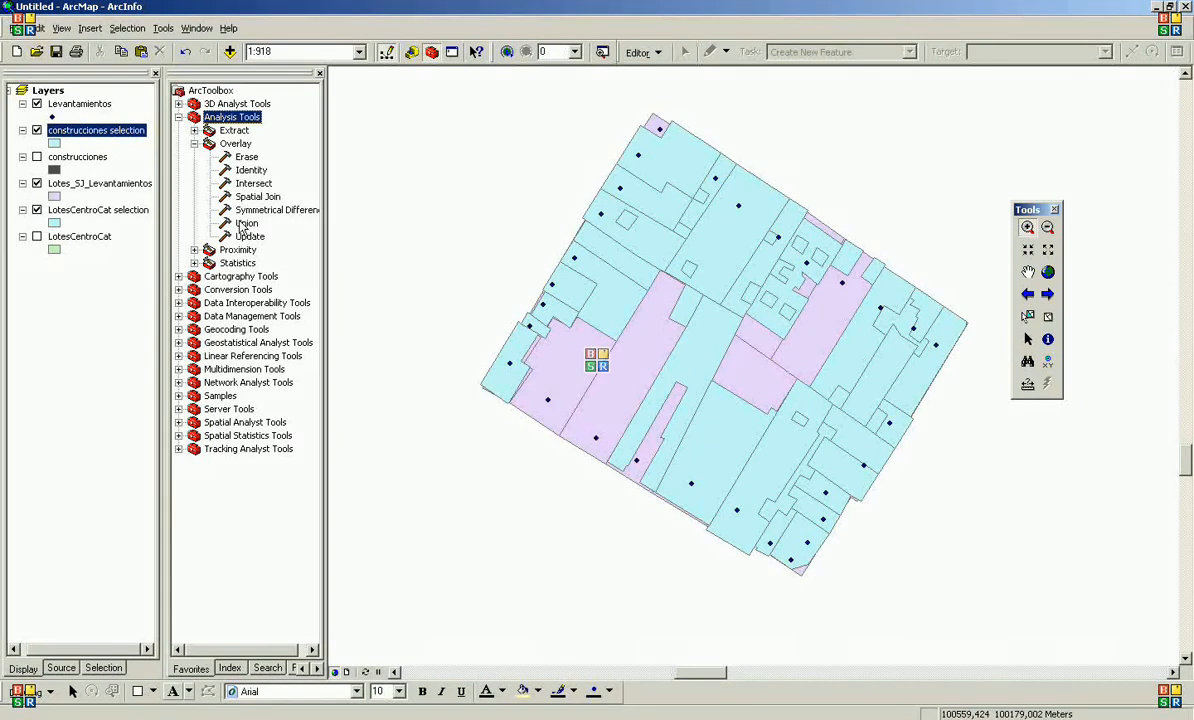
pyautogui.click(245, 224)
pyautogui.doubleClick(247, 226)
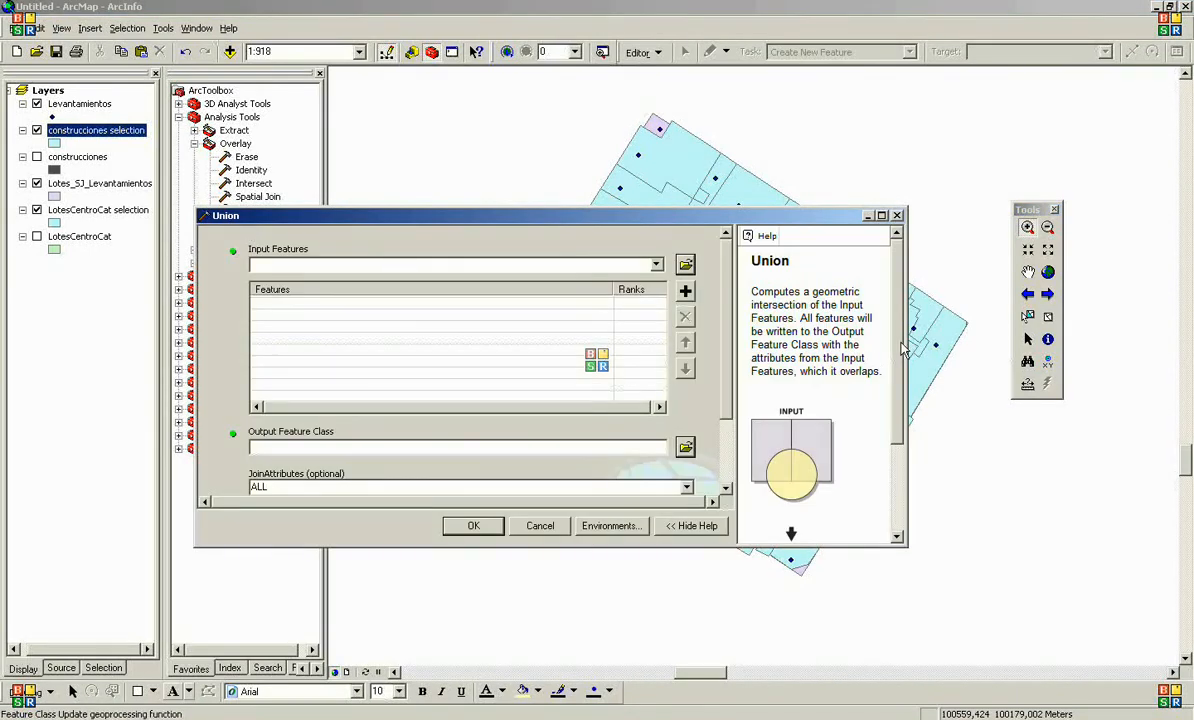
pyautogui.scroll(-1, 903, 347)
pyautogui.scroll(-1, 903, 360)
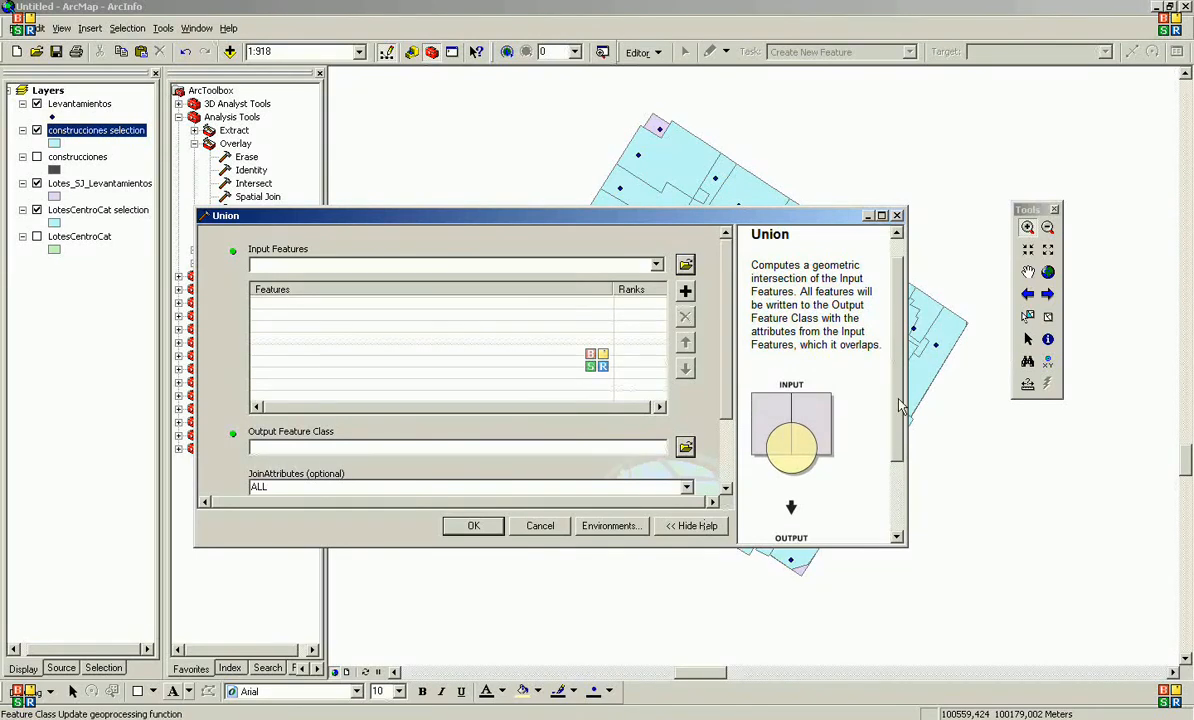
pyautogui.scroll(-3, 771, 370)
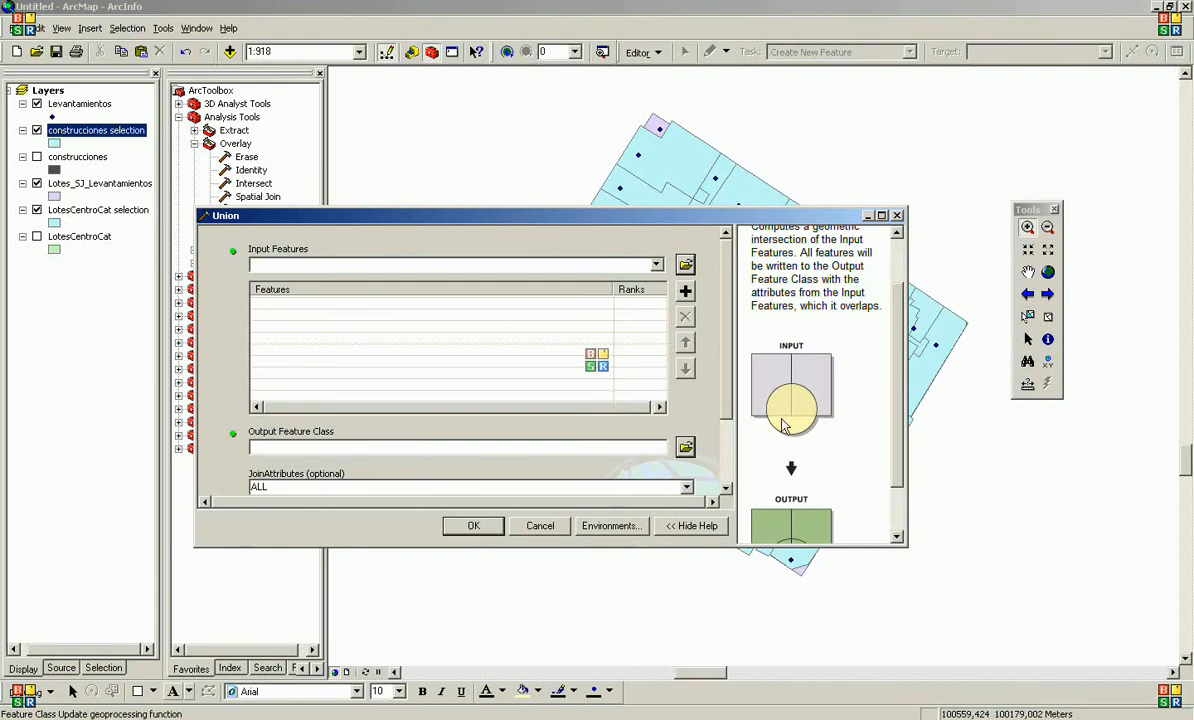
pyautogui.scroll(-1, 898, 427)
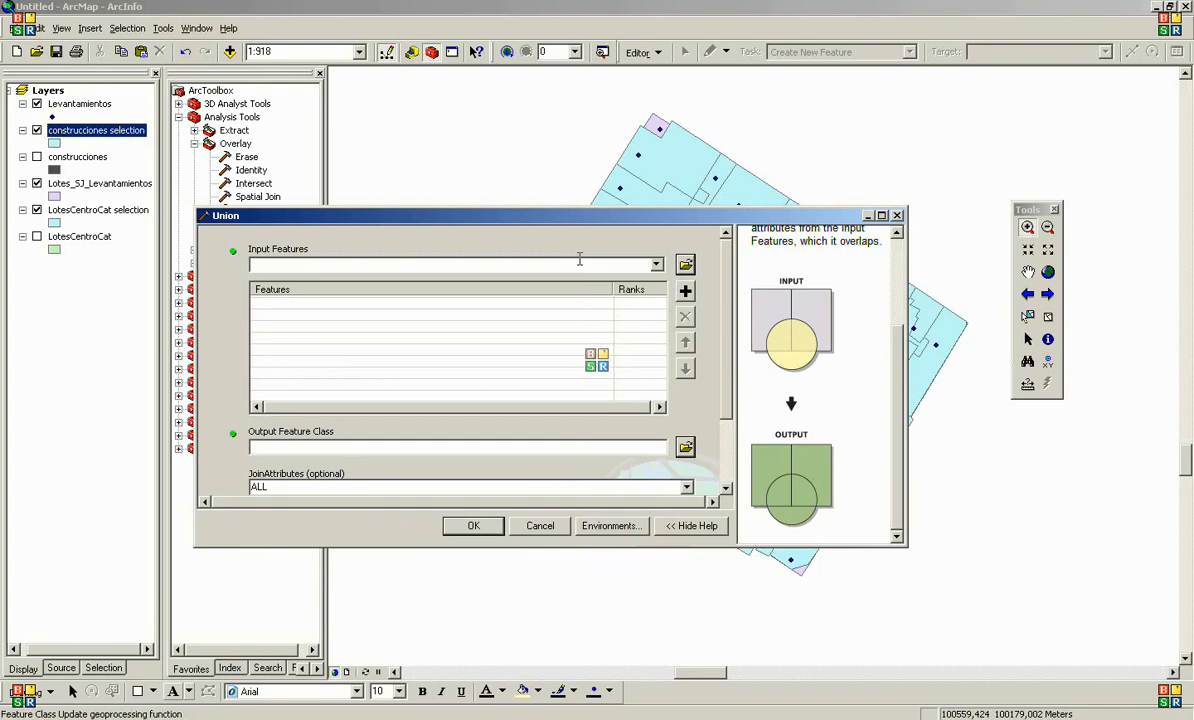
# Add construcciones selection and Lotes_SJ_Levantamientos as the input features of the Union
pyautogui.click(656, 265)
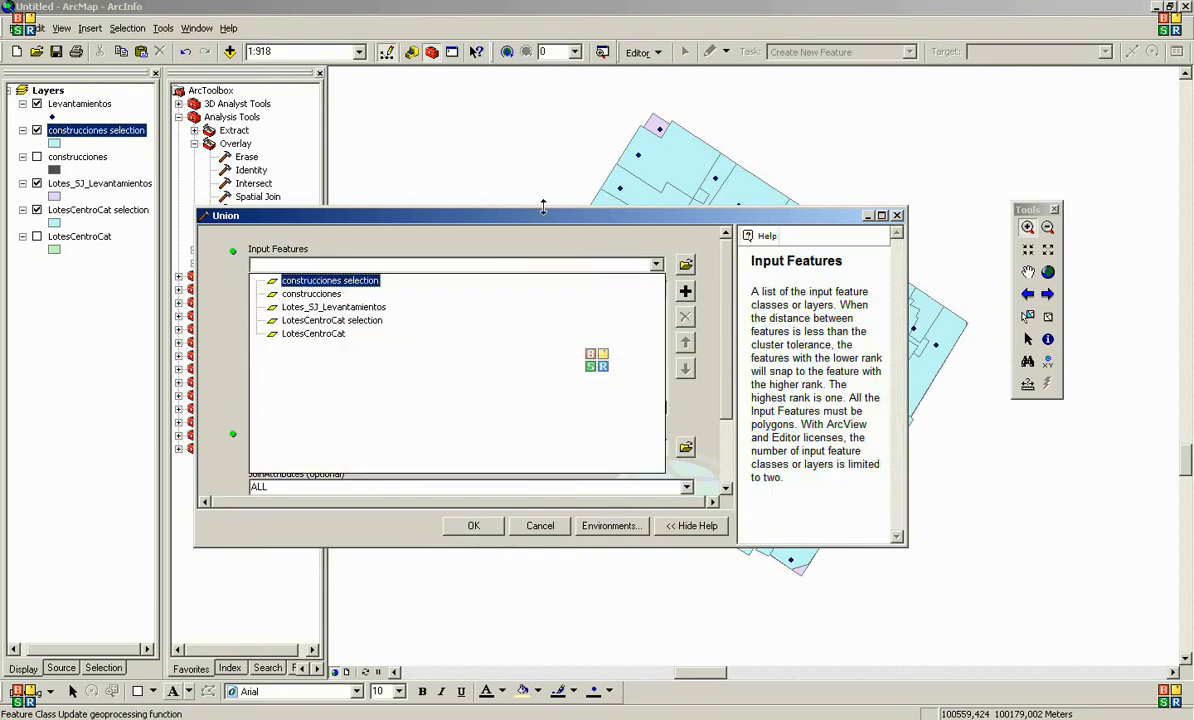
pyautogui.click(330, 281)
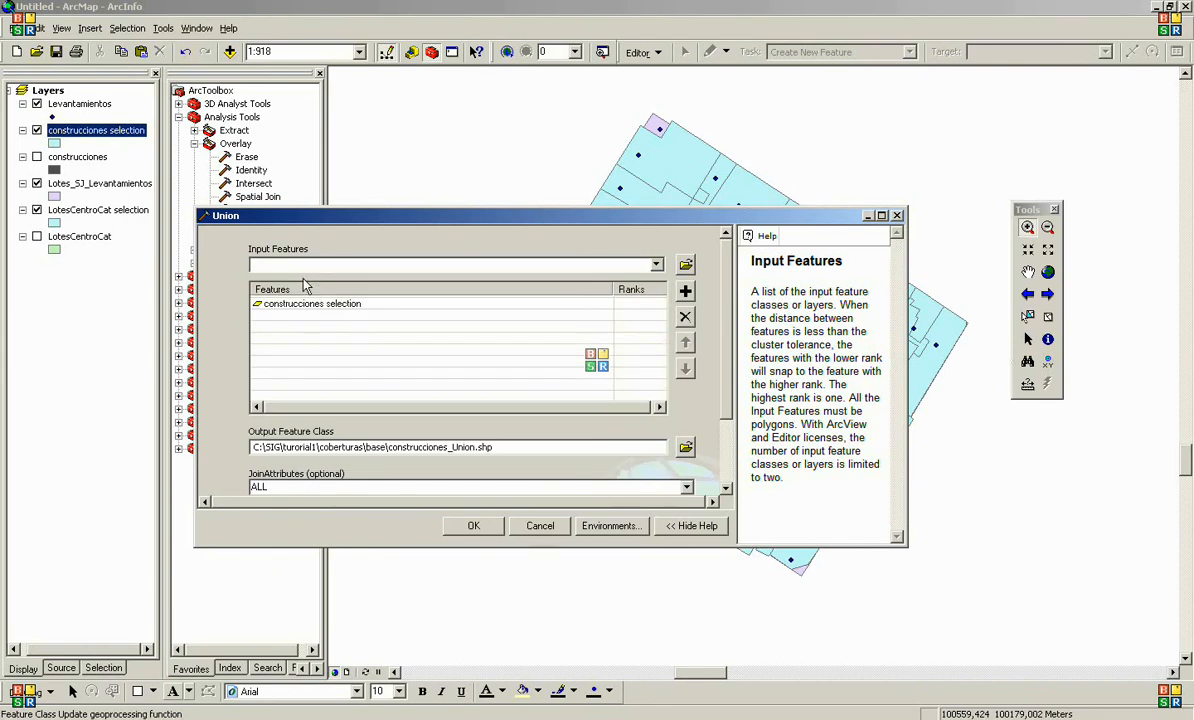
pyautogui.click(656, 266)
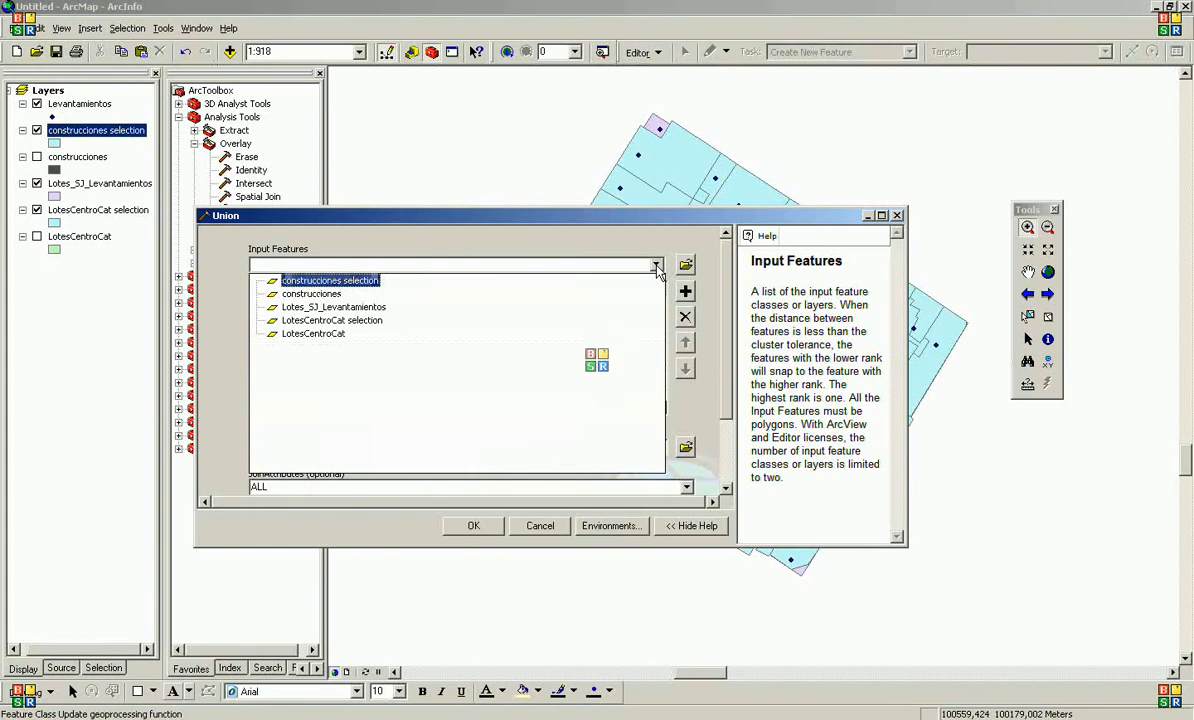
pyautogui.click(337, 307)
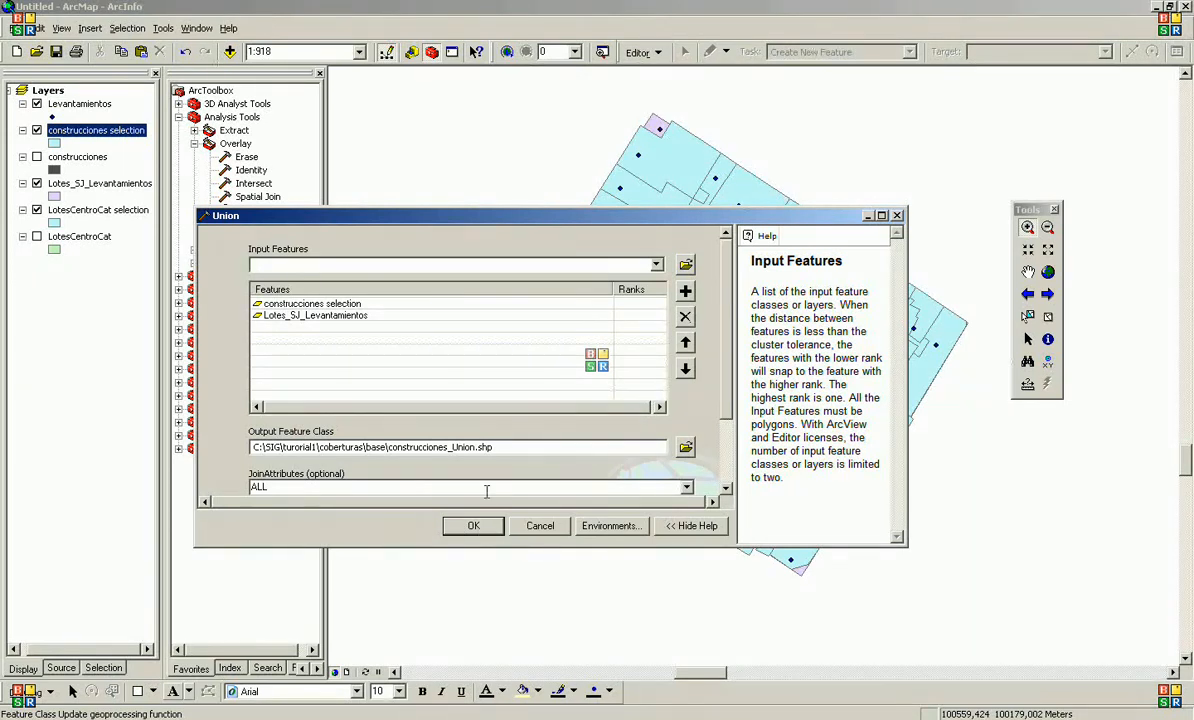
# Set the Union's output feature class to Construcciones_U_Lotes in the trabajo folder
pyautogui.moveTo(726, 410); pyautogui.dragTo(726, 443)
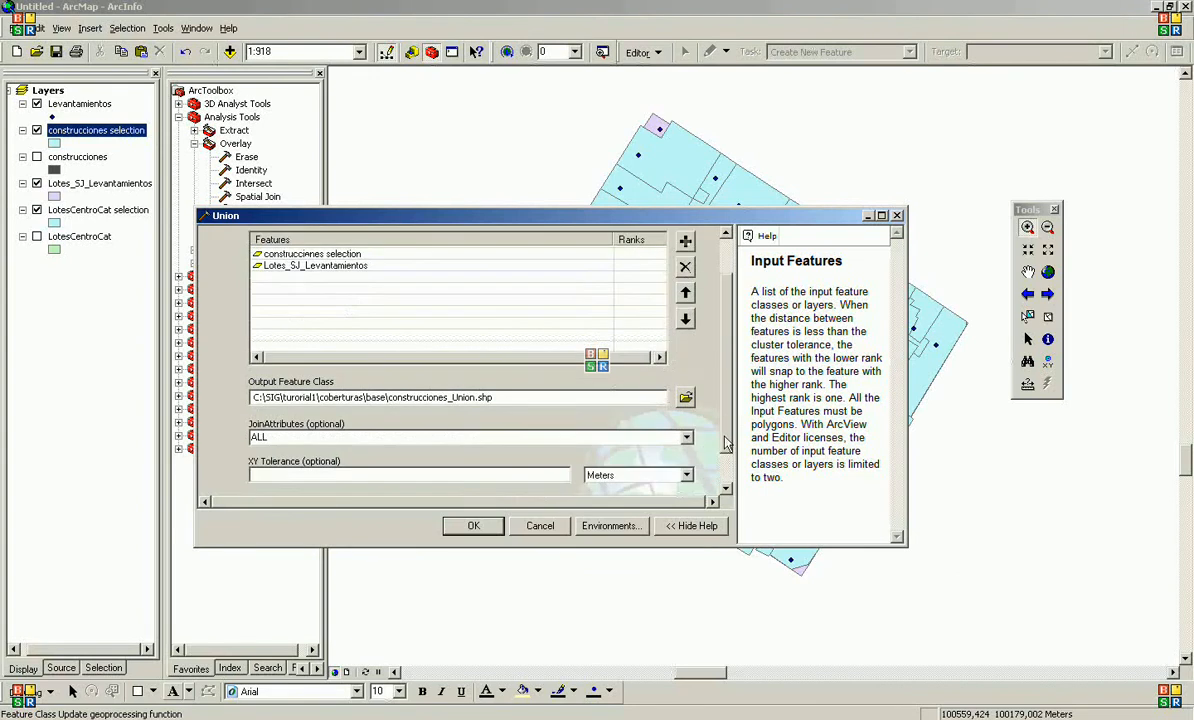
pyautogui.scroll(-1, 662, 386)
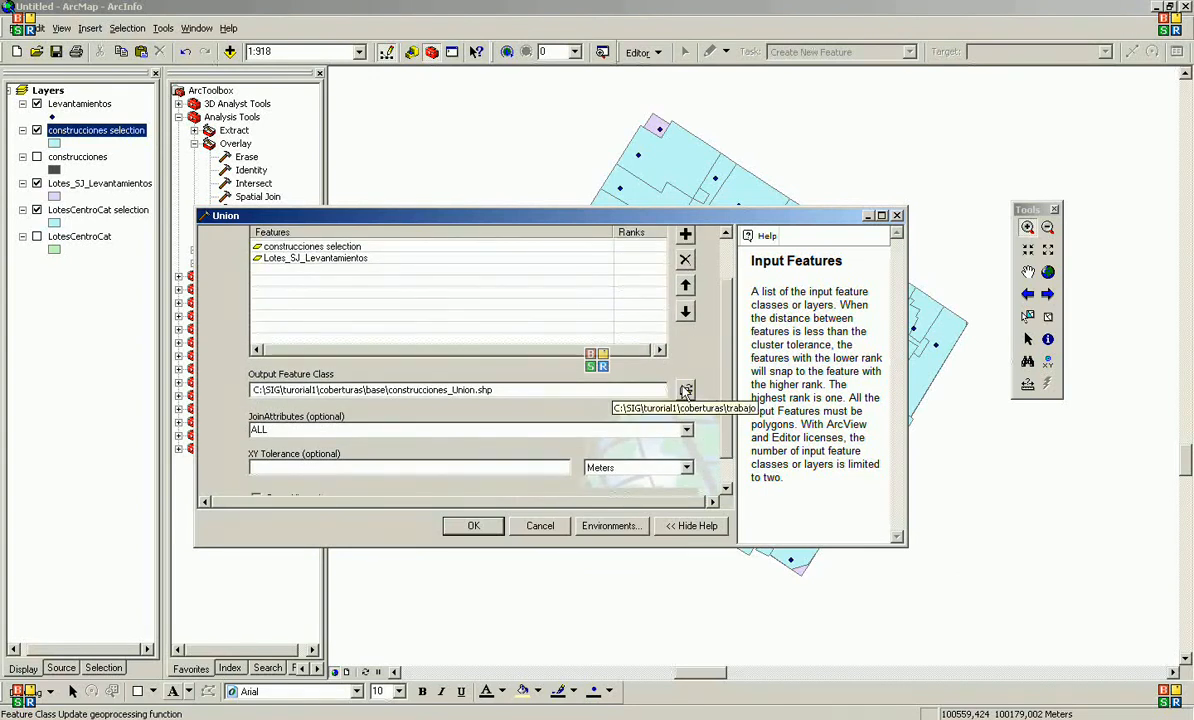
pyautogui.click(686, 390)
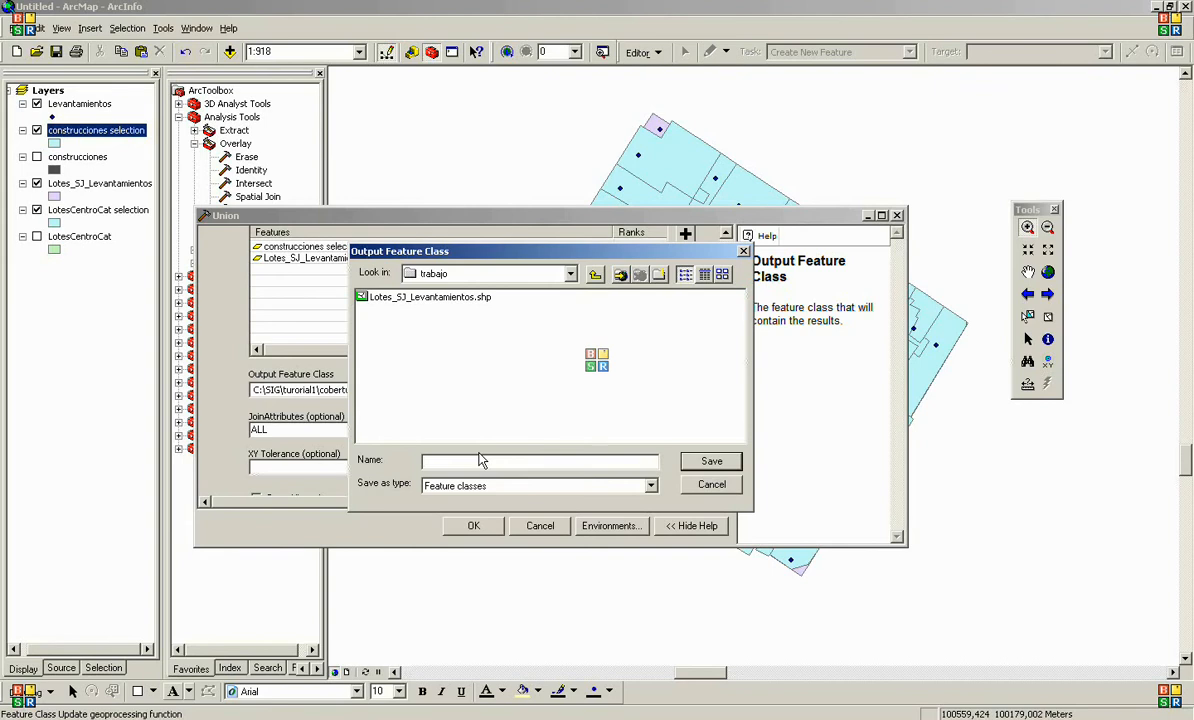
pyautogui.write('Construcciones_U_Lotes')
pyautogui.click(712, 466)
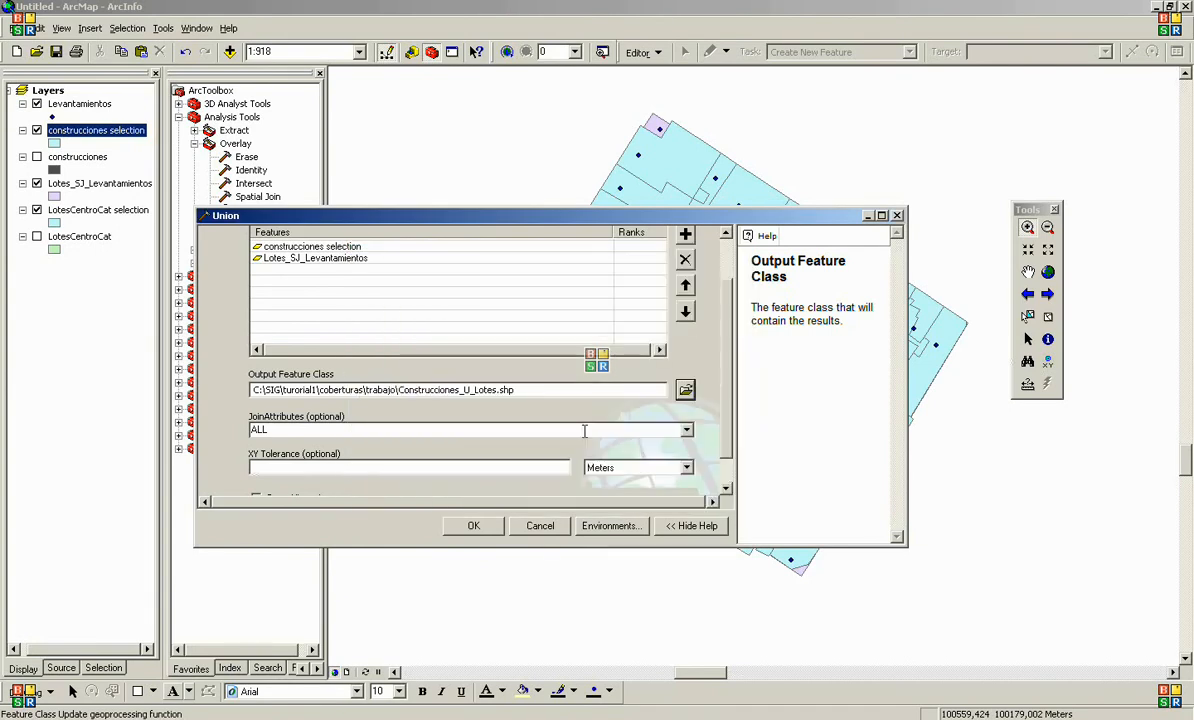
# Review the JoinAttributes help, then run the Union with ALL attributes and gaps allowed, closing the progress report when it finishes
pyautogui.click(319, 430)
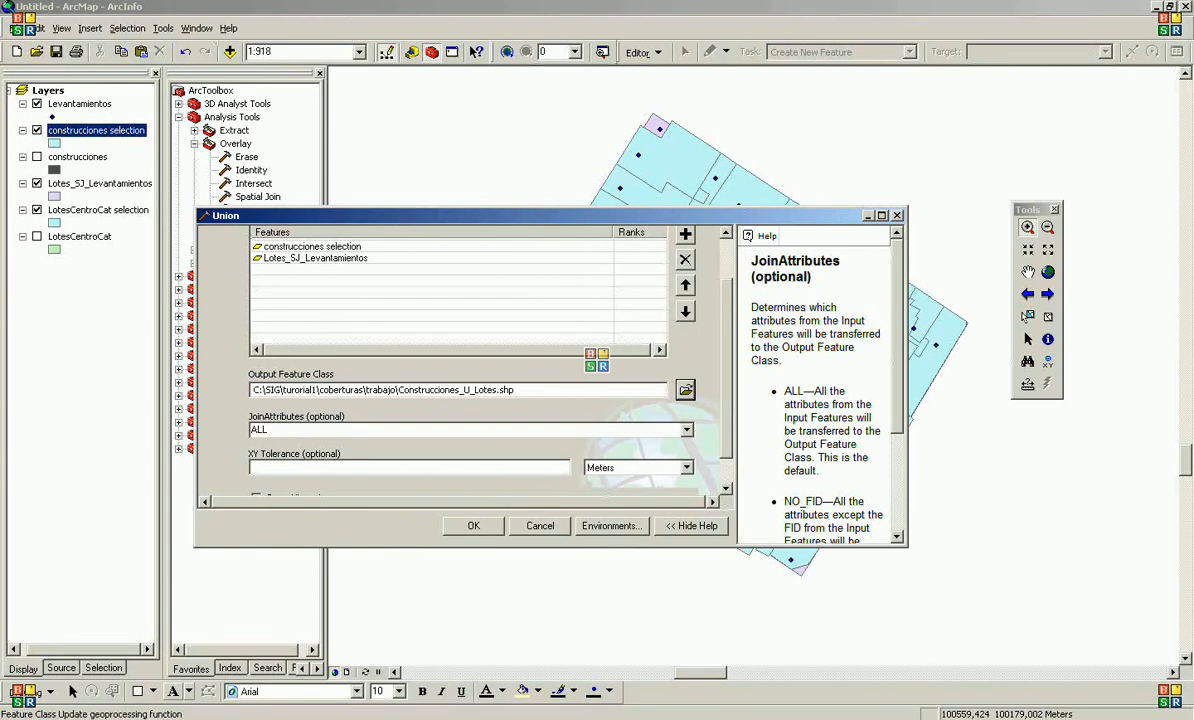
pyautogui.scroll(-1, 729, 463)
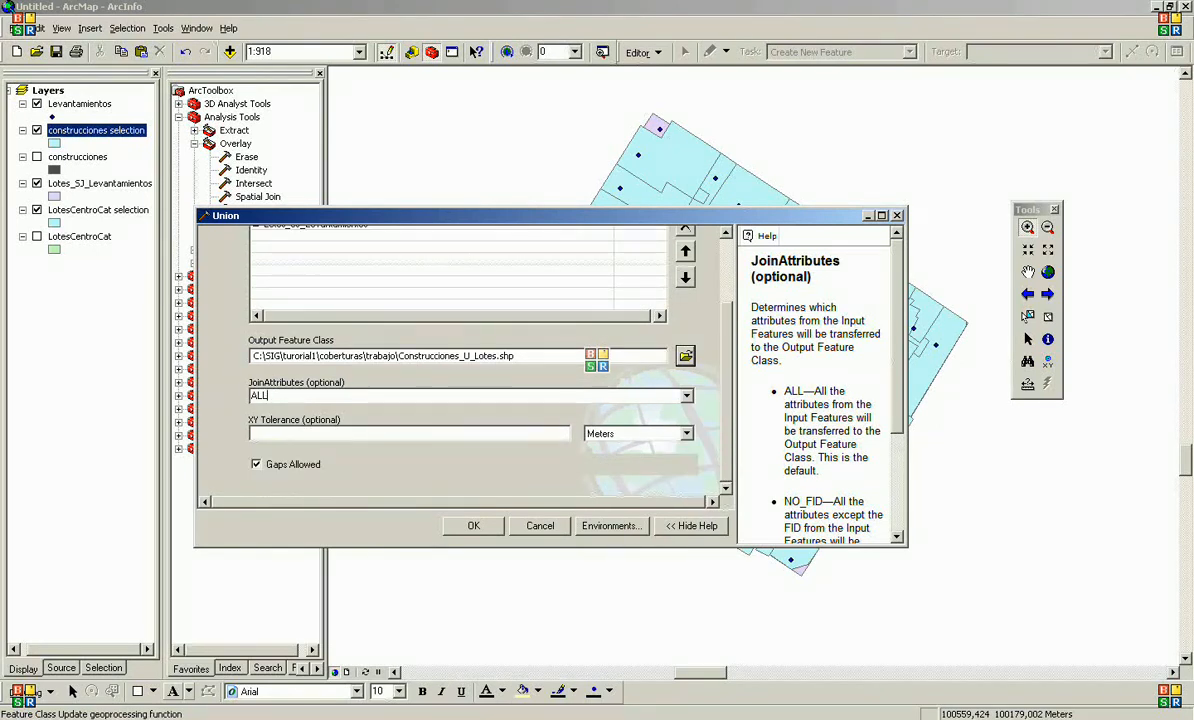
pyautogui.moveTo(266, 396); pyautogui.dragTo(243, 405)
pyautogui.click(474, 527)
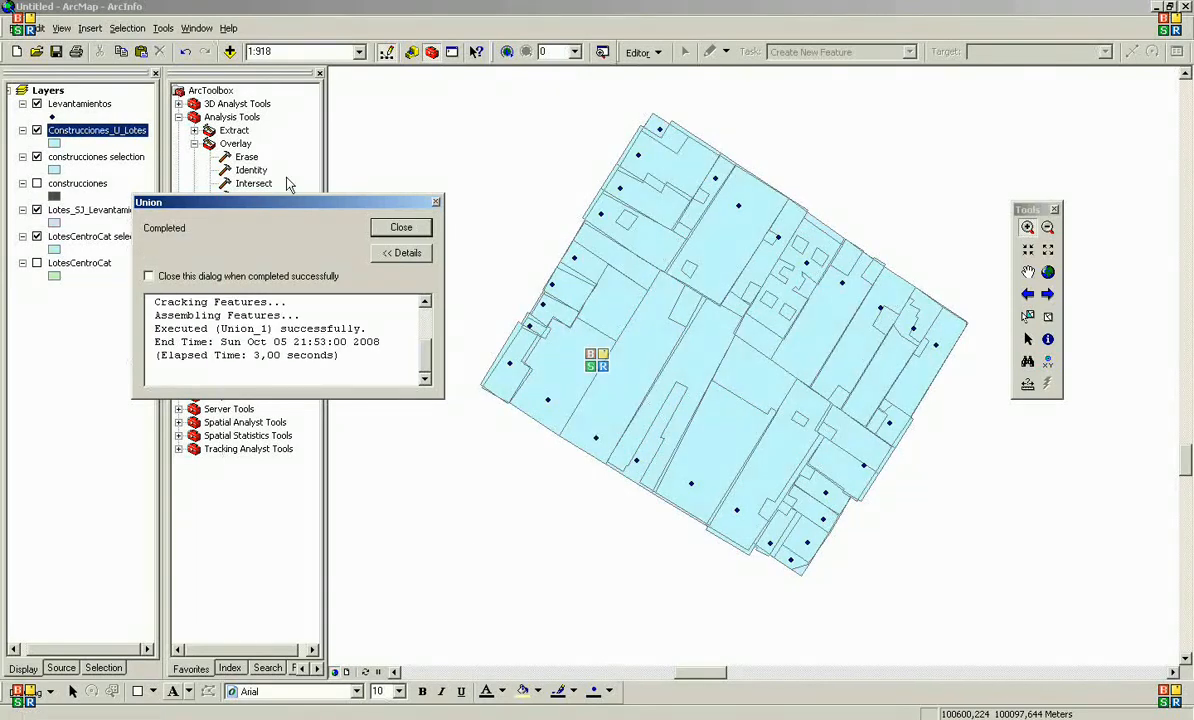
pyautogui.click(396, 229)
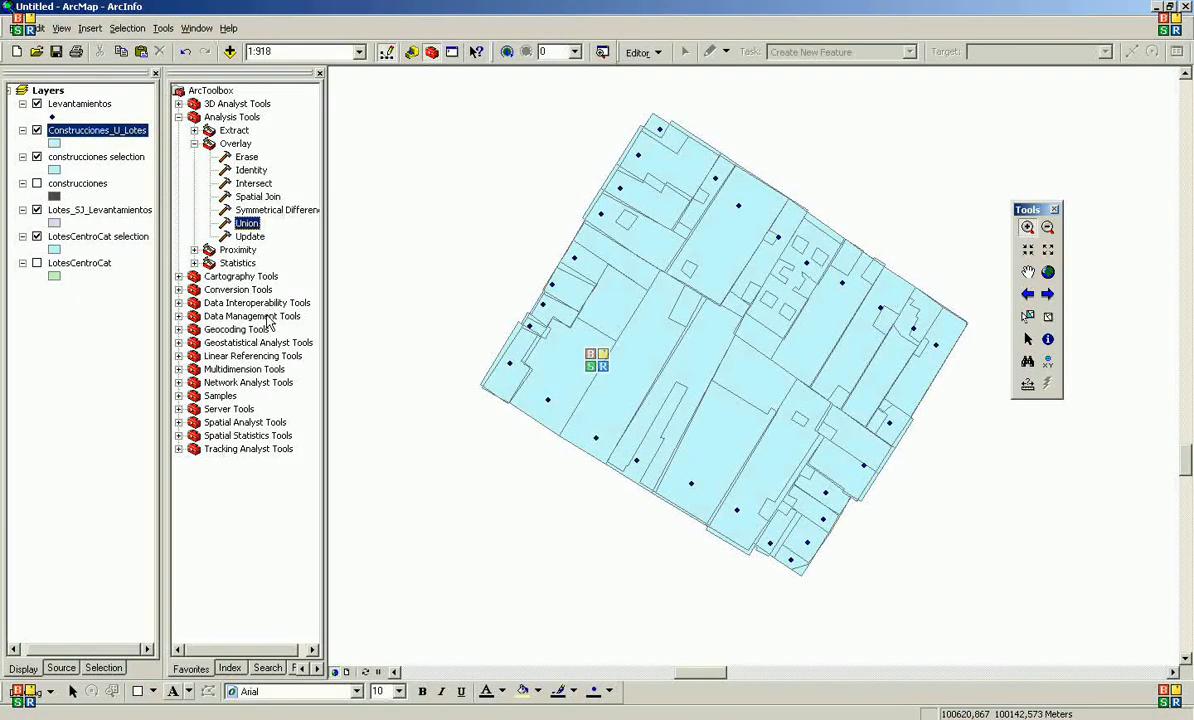
# Examine the Construcciones_U_Lotes attribute table, comparing the FID_constr and FID_Lotes fields across its records
pyautogui.rightClick(80, 138)
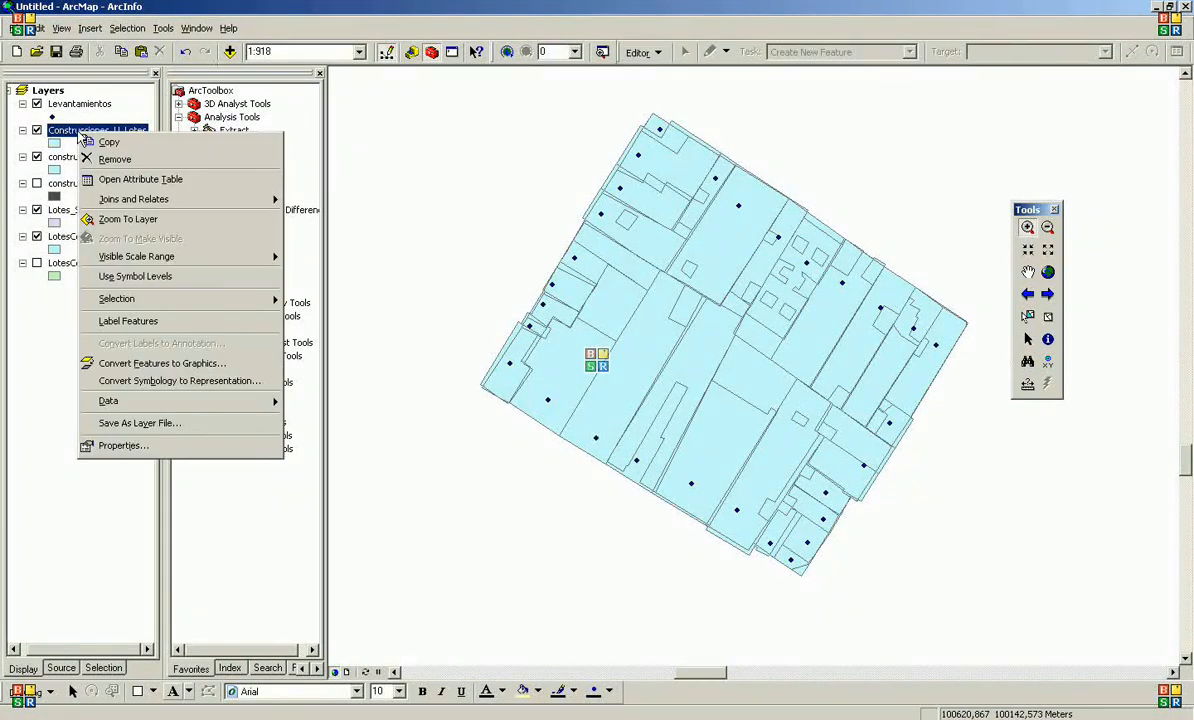
pyautogui.click(105, 180)
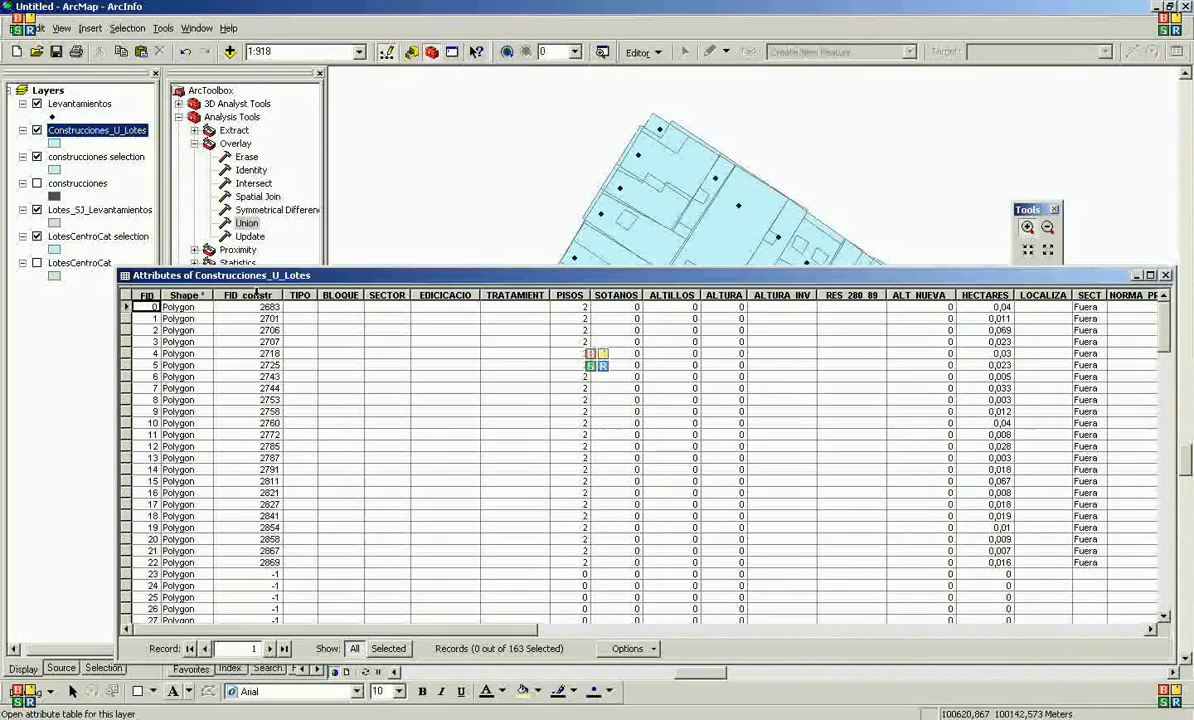
pyautogui.click(150, 296)
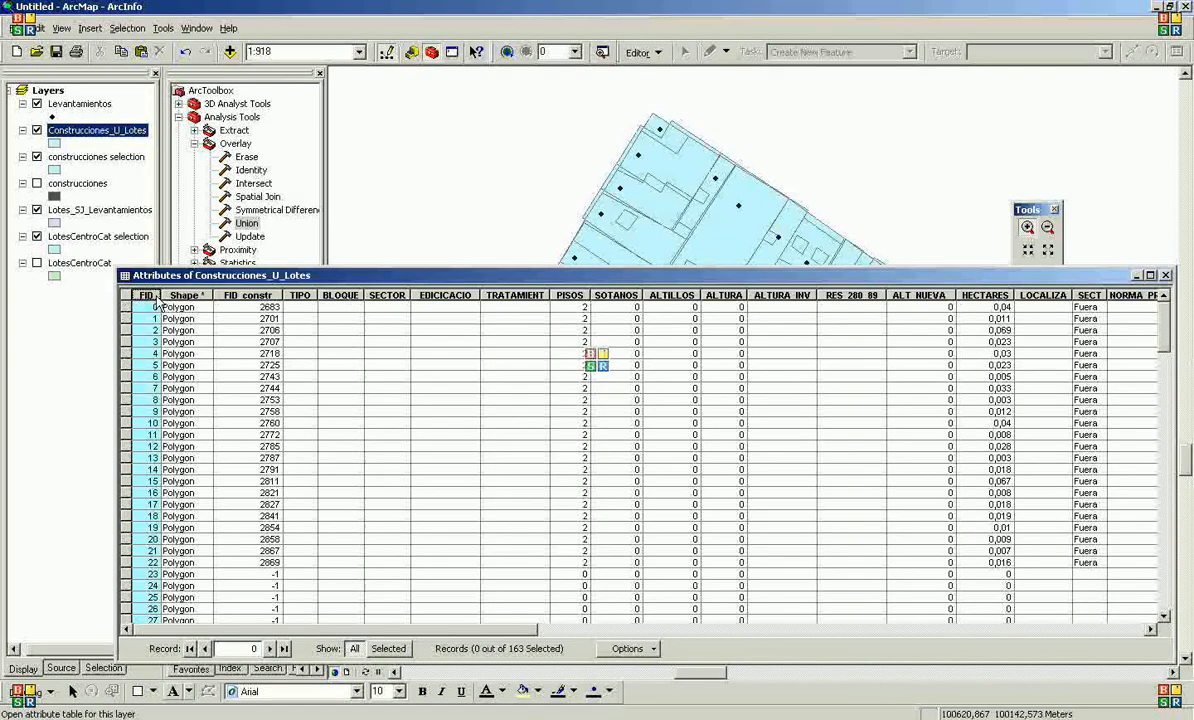
pyautogui.click(262, 297)
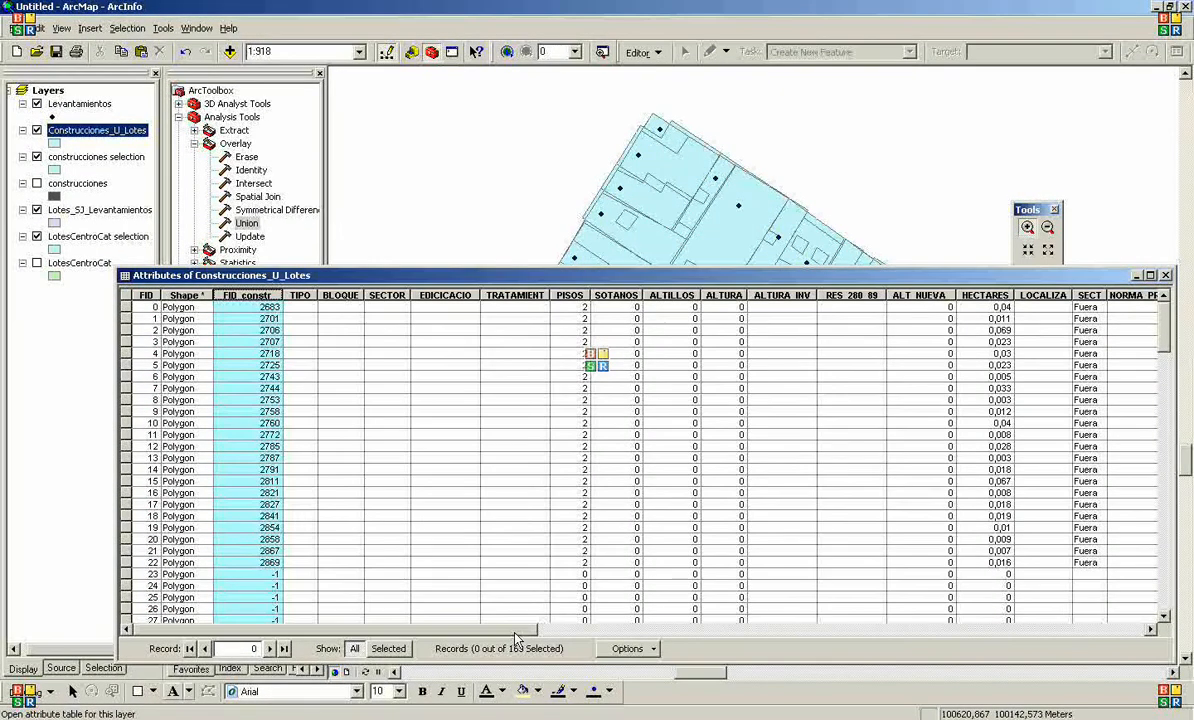
pyautogui.moveTo(515, 637); pyautogui.dragTo(800, 637)
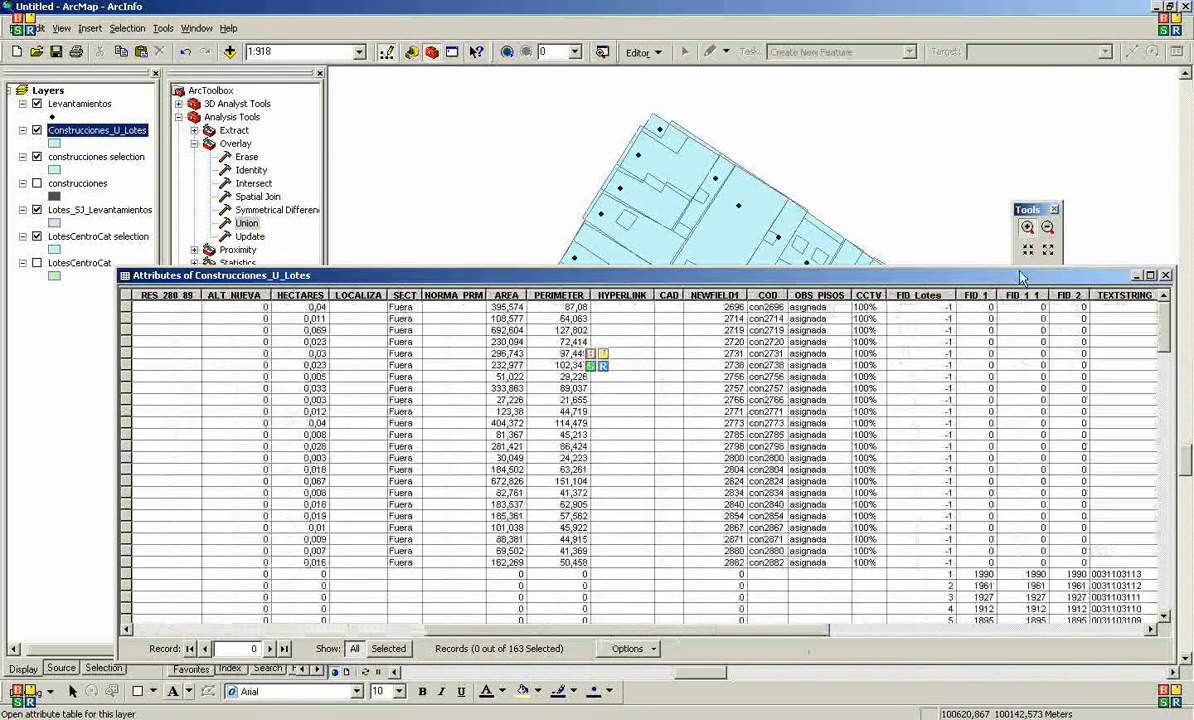
pyautogui.click(910, 295)
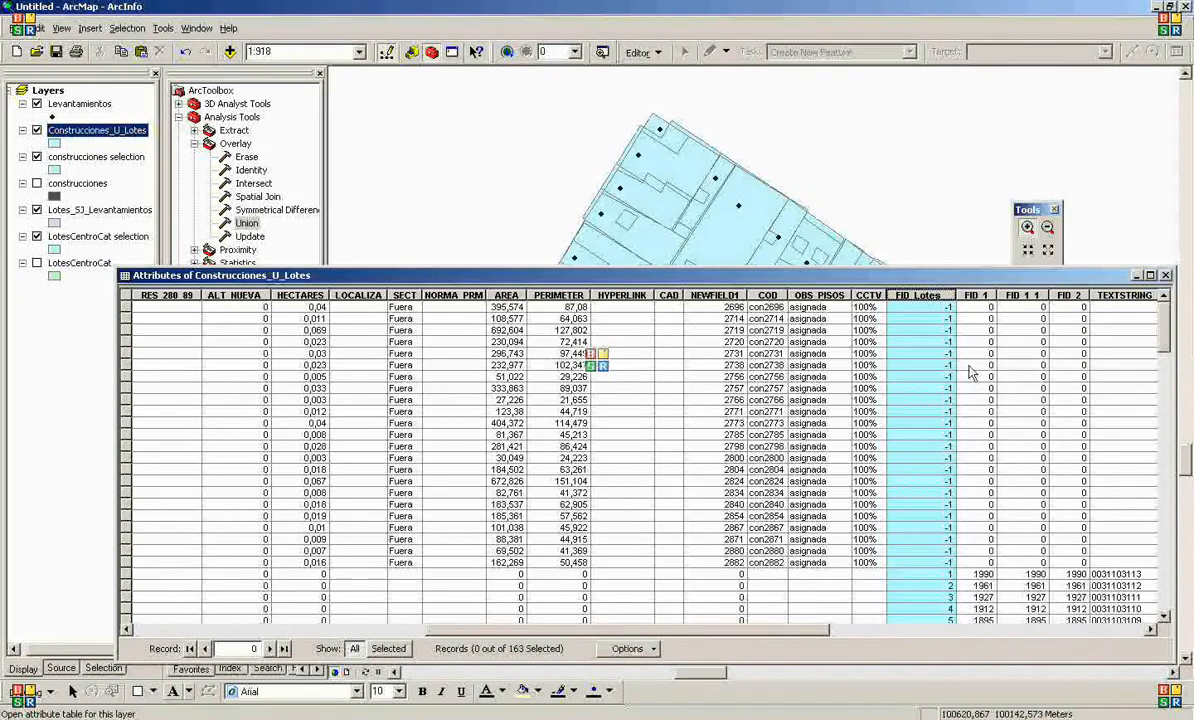
pyautogui.moveTo(781, 630); pyautogui.dragTo(558, 634)
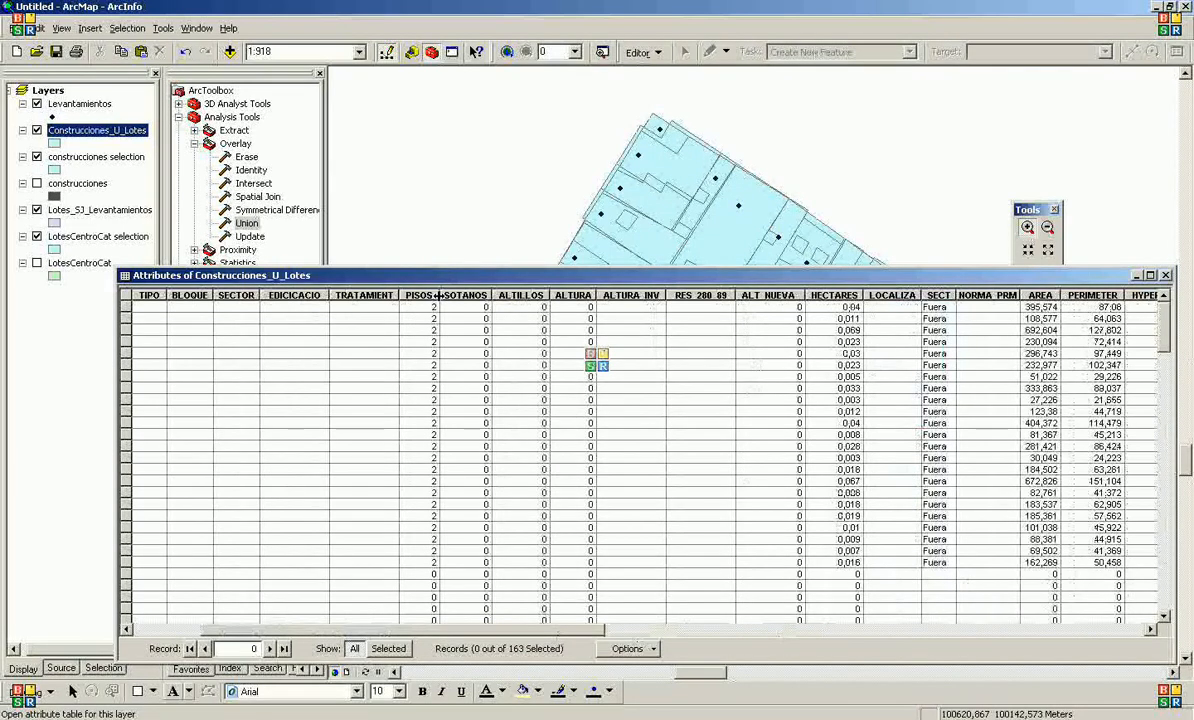
pyautogui.hscroll(-3, 438, 295)
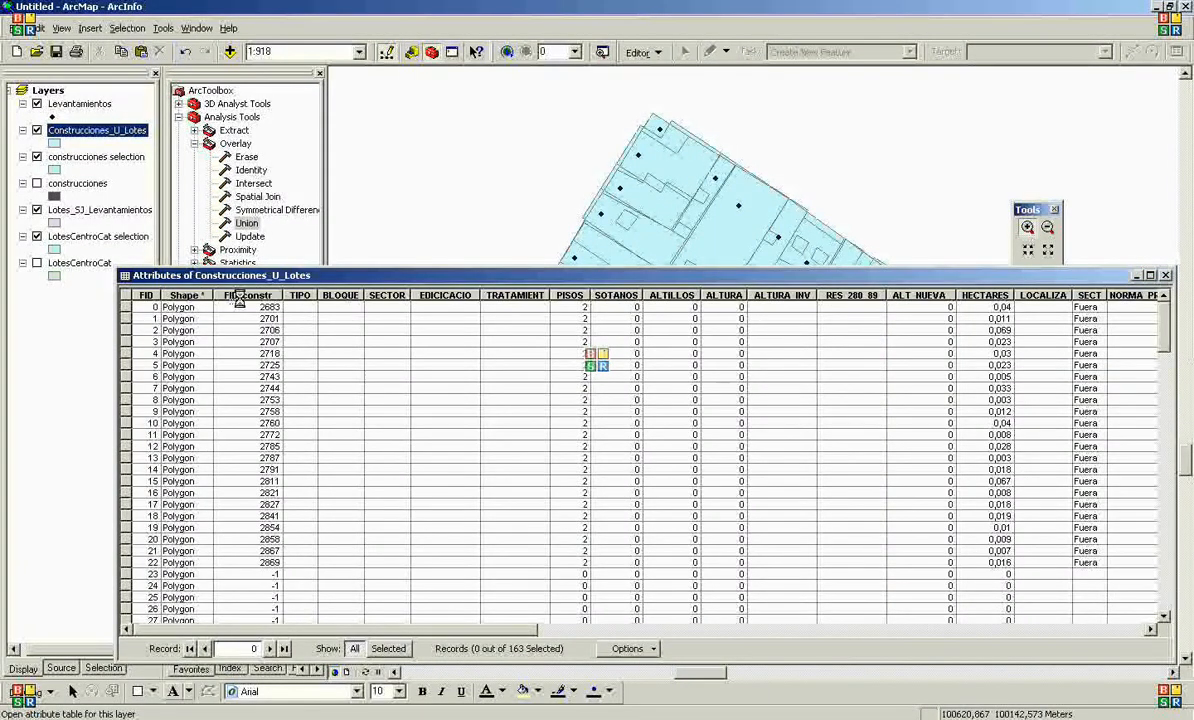
pyautogui.click(239, 297)
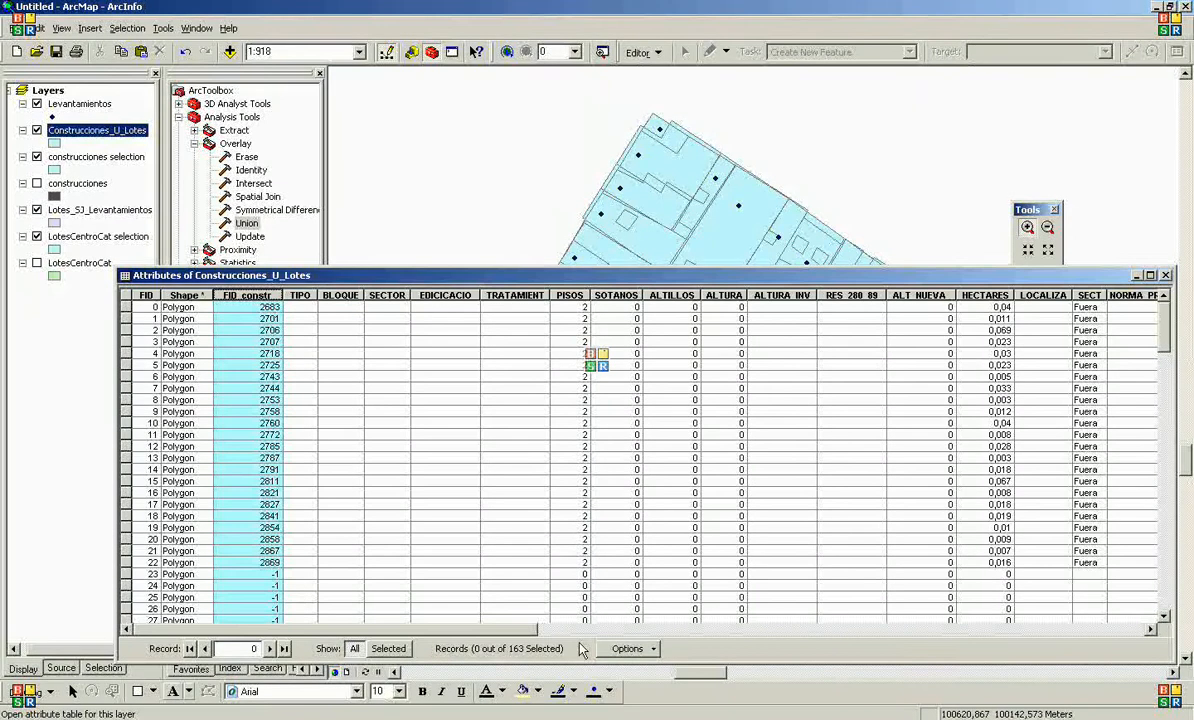
pyautogui.click(1166, 276)
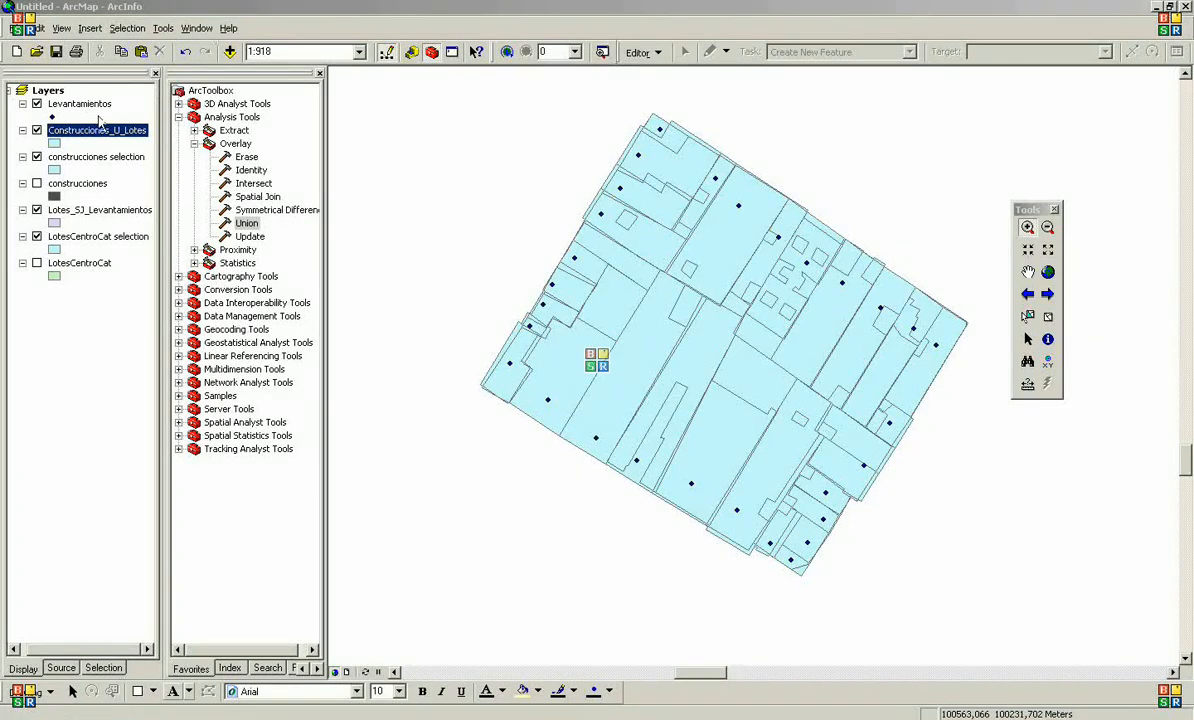
# Select by attributes the Construcciones_U_Lotes features that satisfy "FID_constr" <> -1
pyautogui.click(127, 29)
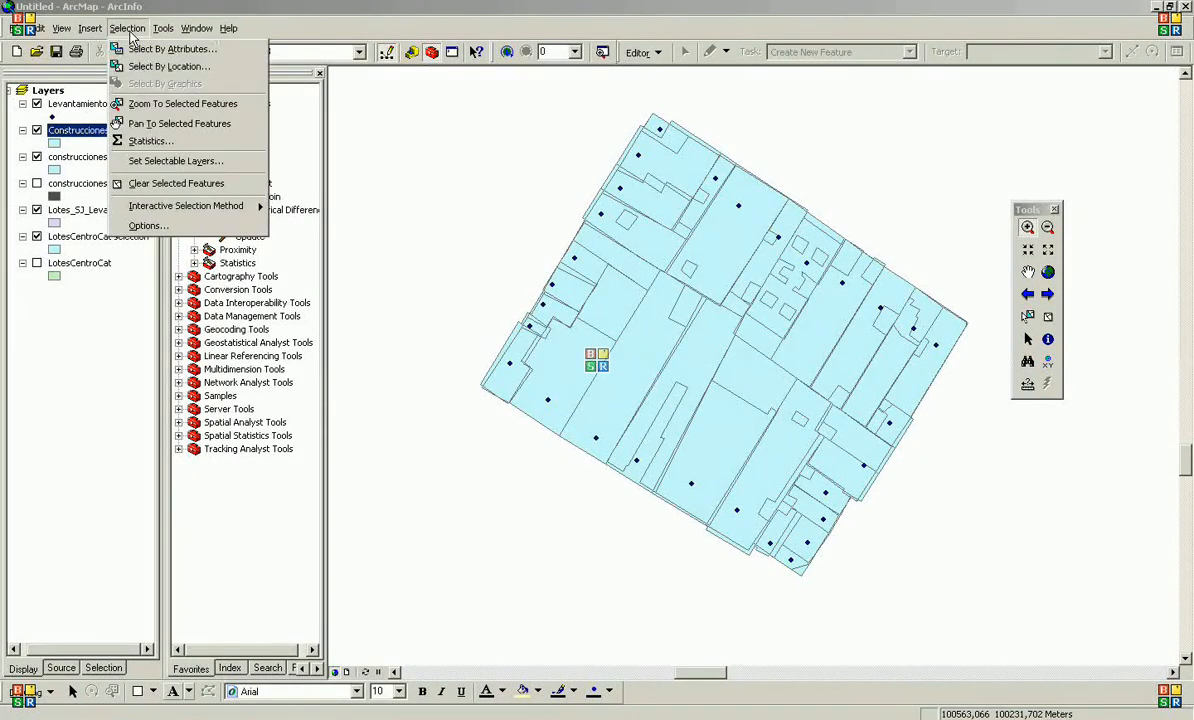
pyautogui.click(181, 56)
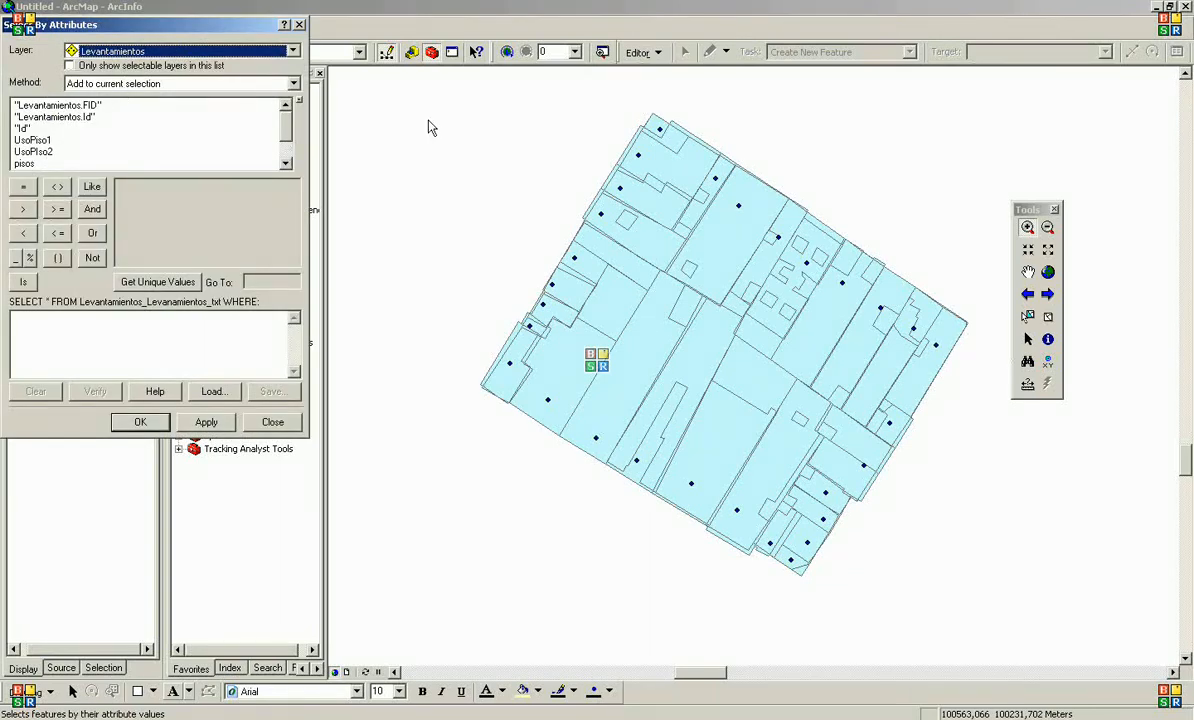
pyautogui.moveTo(128, 30); pyautogui.dragTo(316, 88)
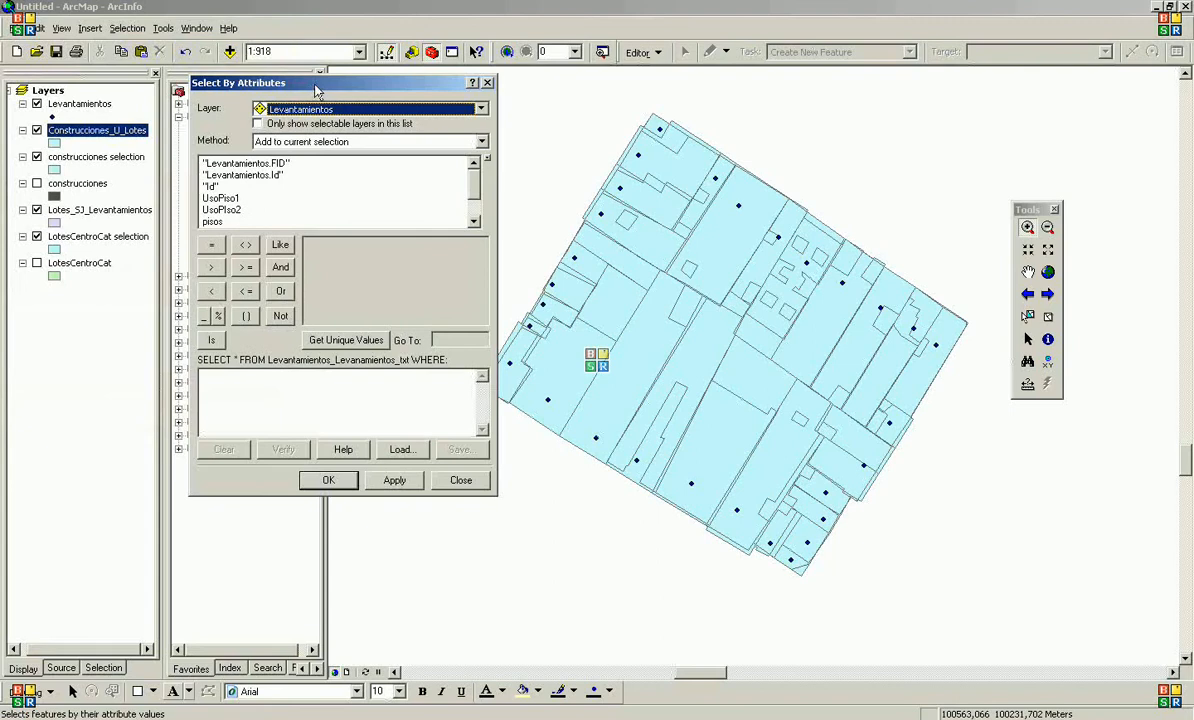
pyautogui.click(378, 112)
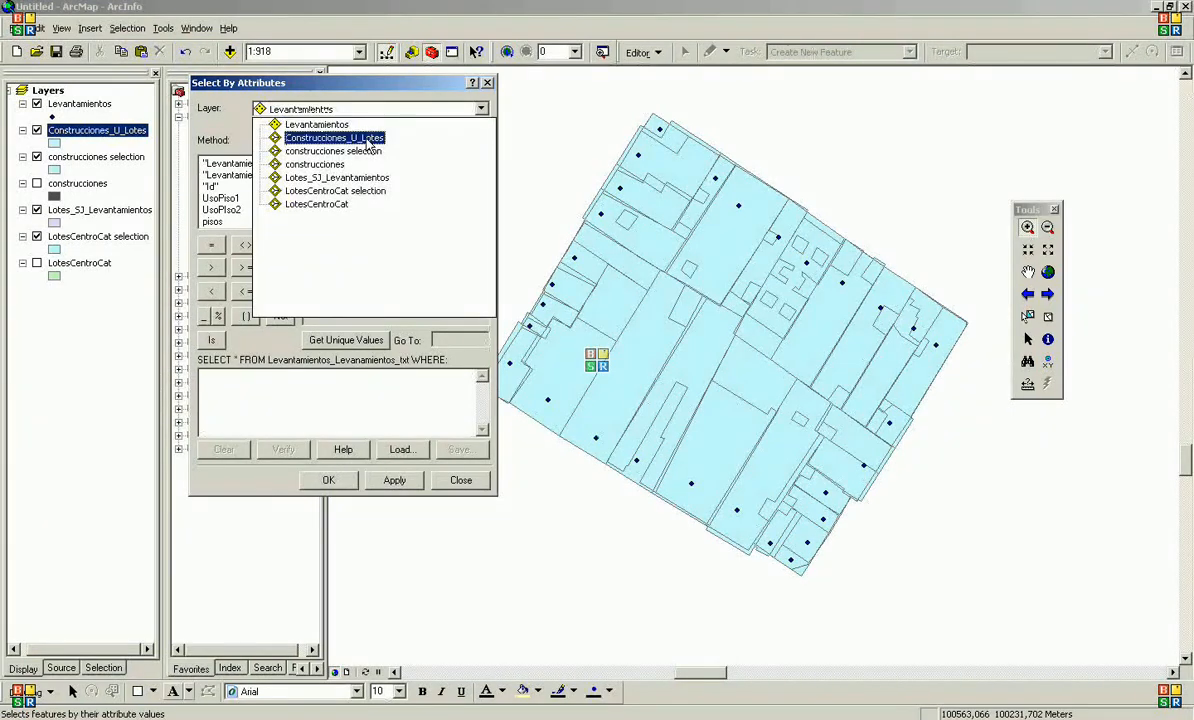
pyautogui.click(367, 140)
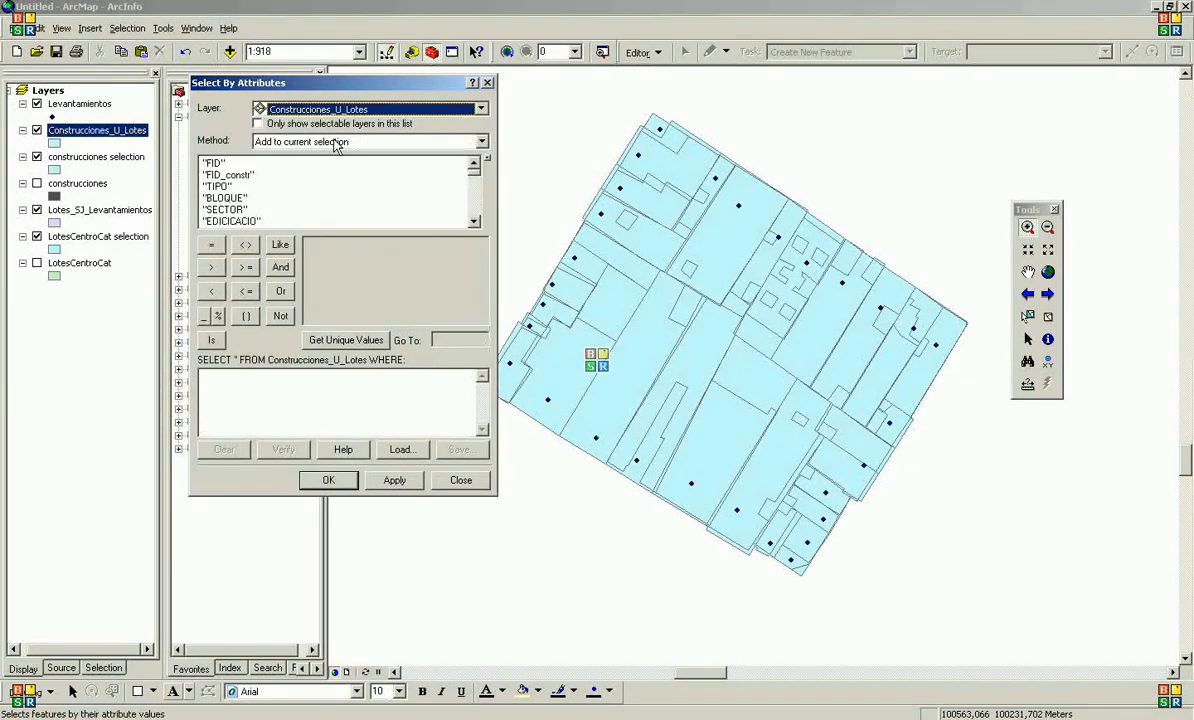
pyautogui.doubleClick(230, 175)
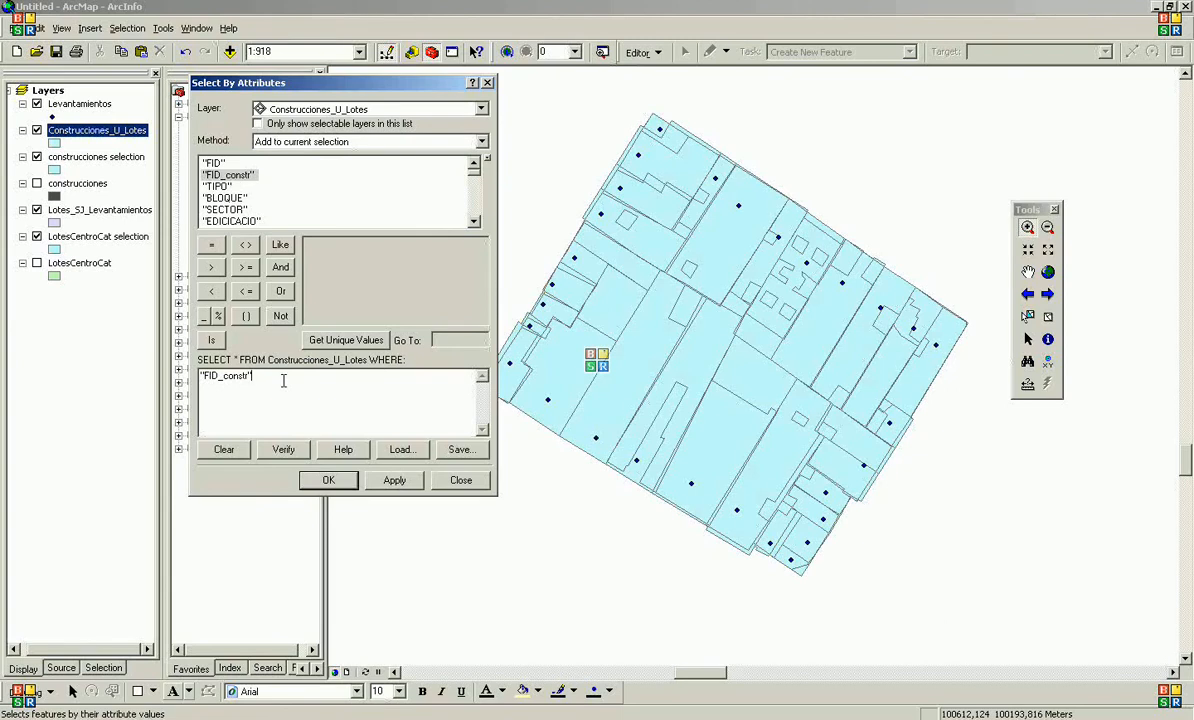
pyautogui.click(246, 247)
pyautogui.write('-1')
pyautogui.click(328, 484)
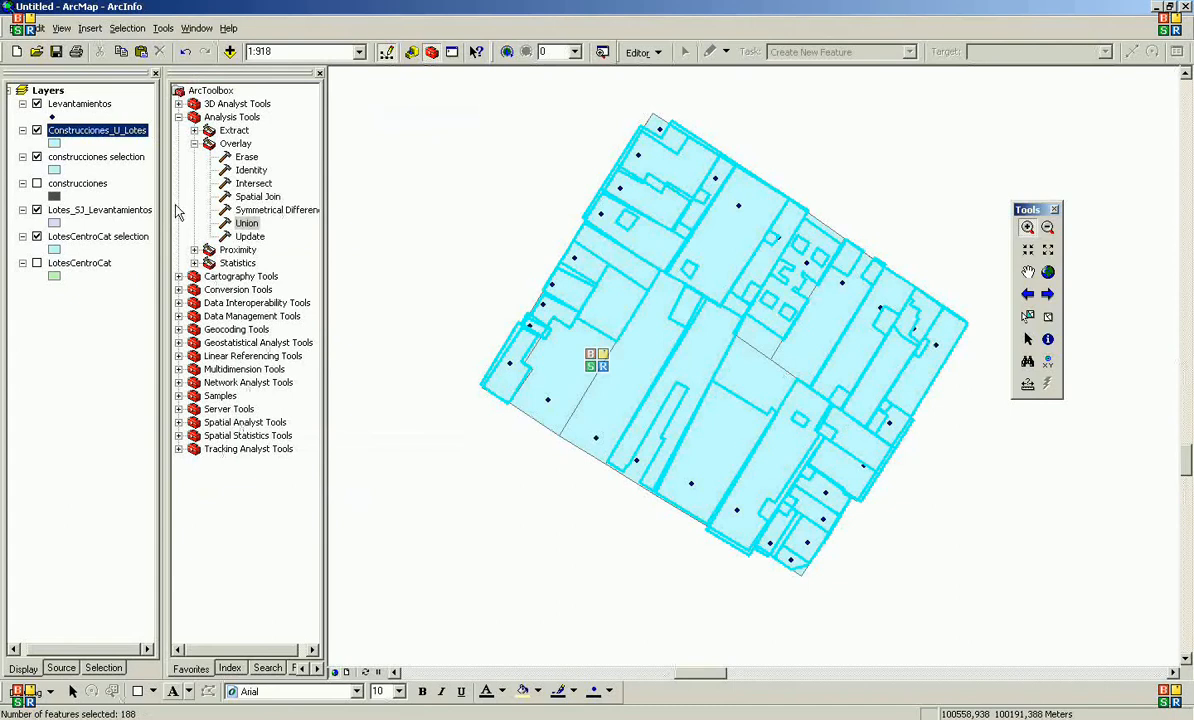
# Create a layer from the selected Construcciones_U_Lotes features, placed directly below Levantamientos, and hide the original union layer
pyautogui.rightClick(84, 135)
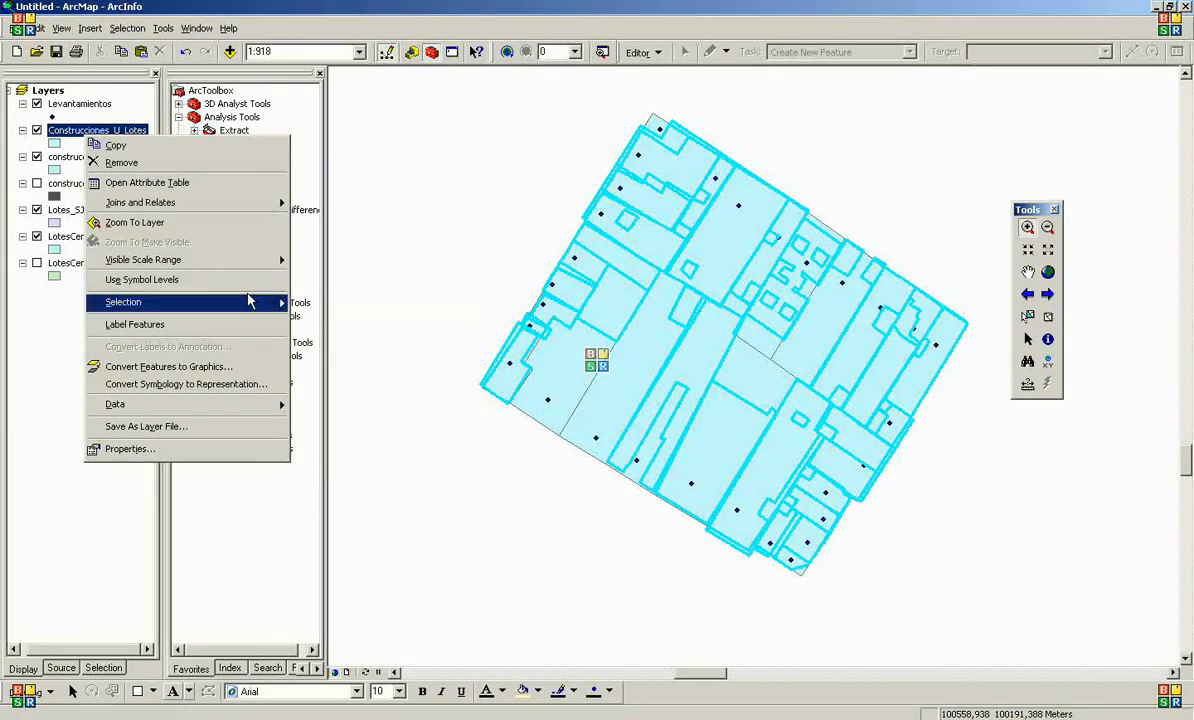
pyautogui.moveTo(250, 302)
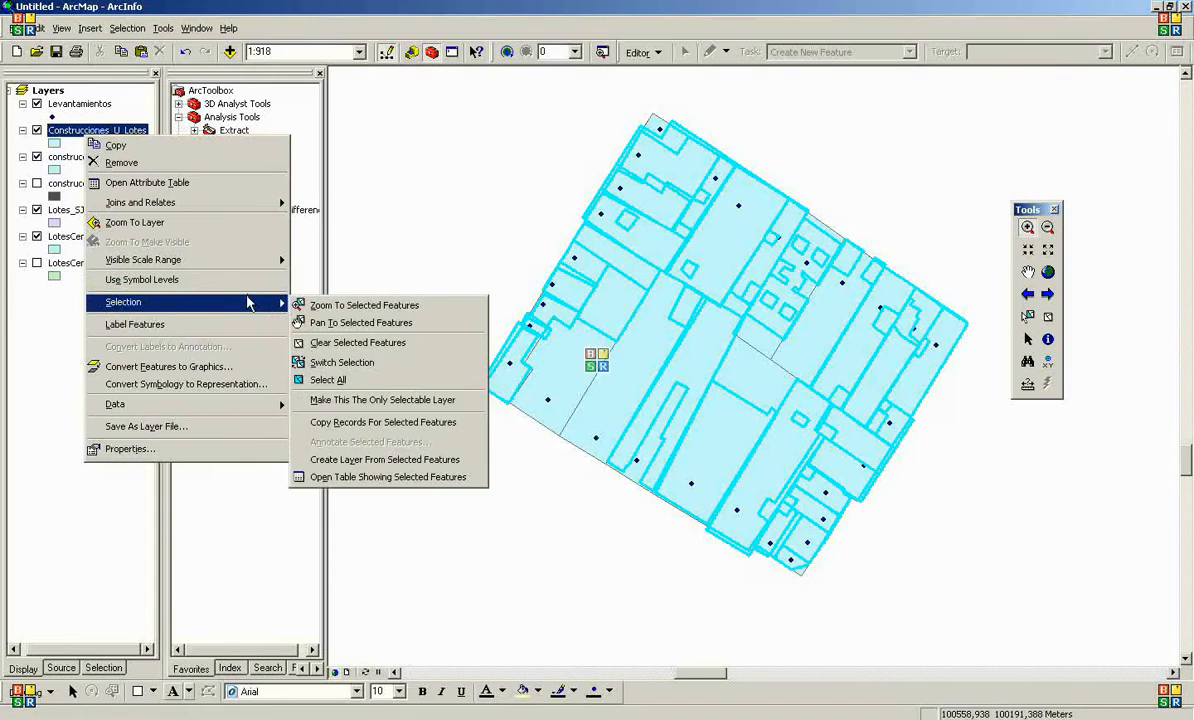
pyautogui.click(358, 460)
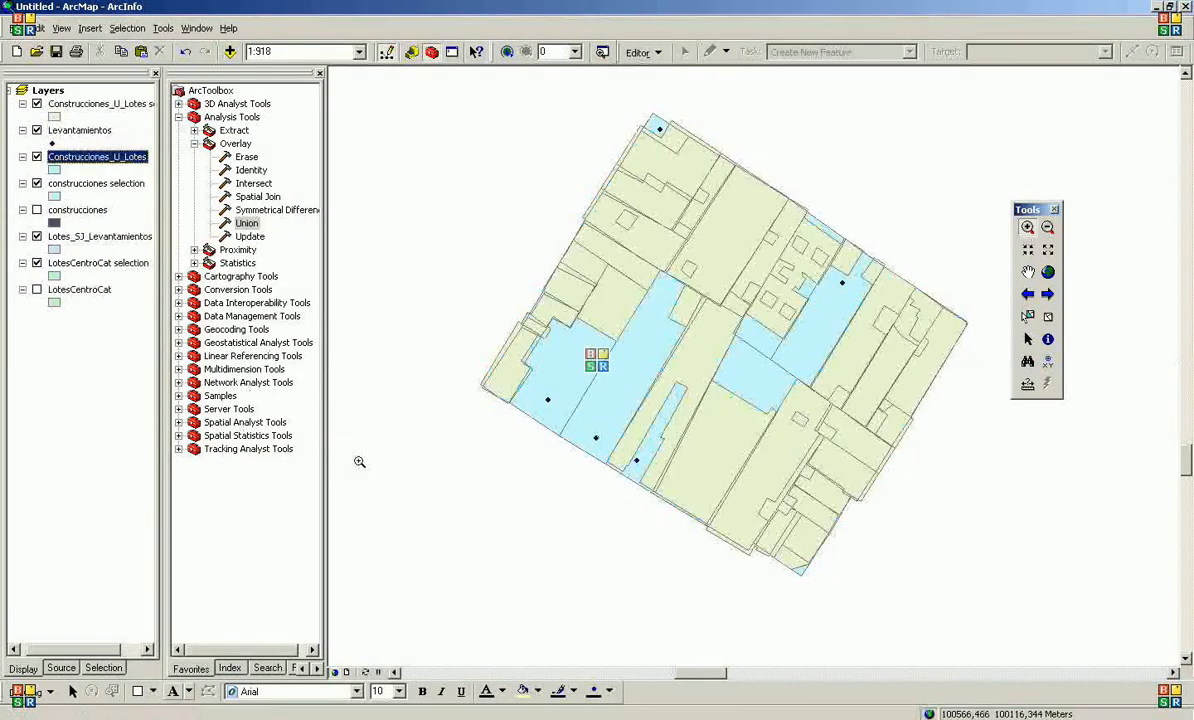
pyautogui.moveTo(75, 104); pyautogui.dragTo(74, 156)
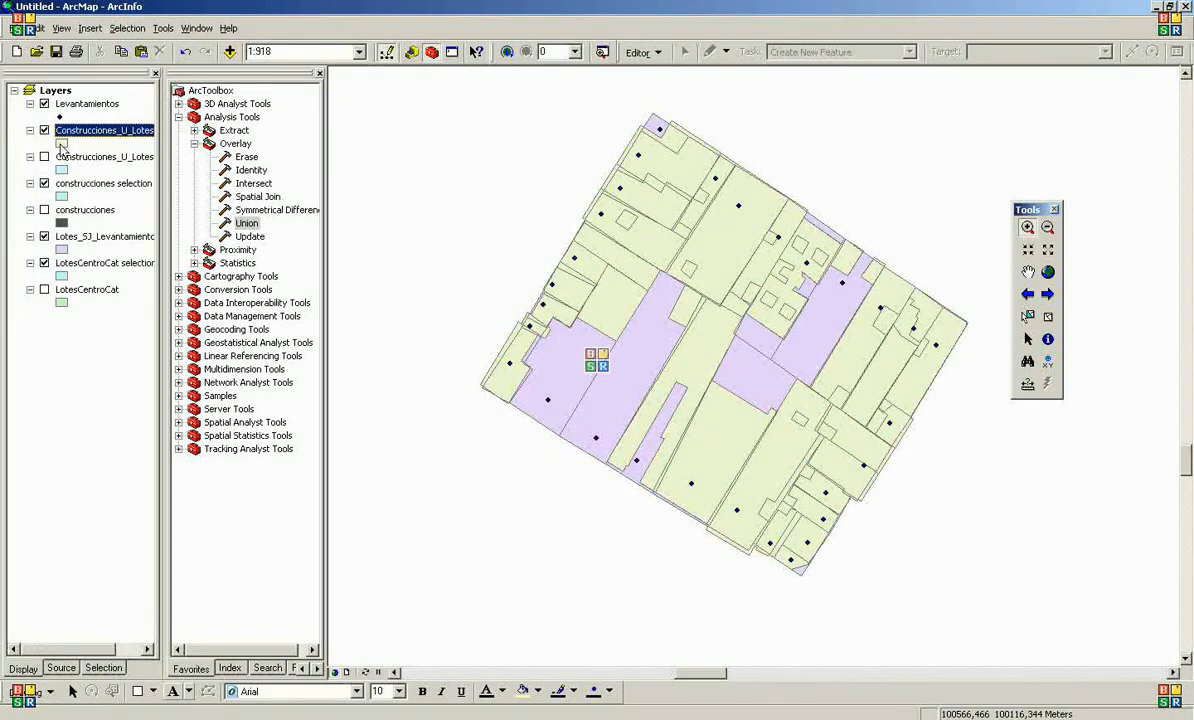
# Change the fill color of the new Construcciones_U_Lotes selection layer to gray
pyautogui.click(61, 145)
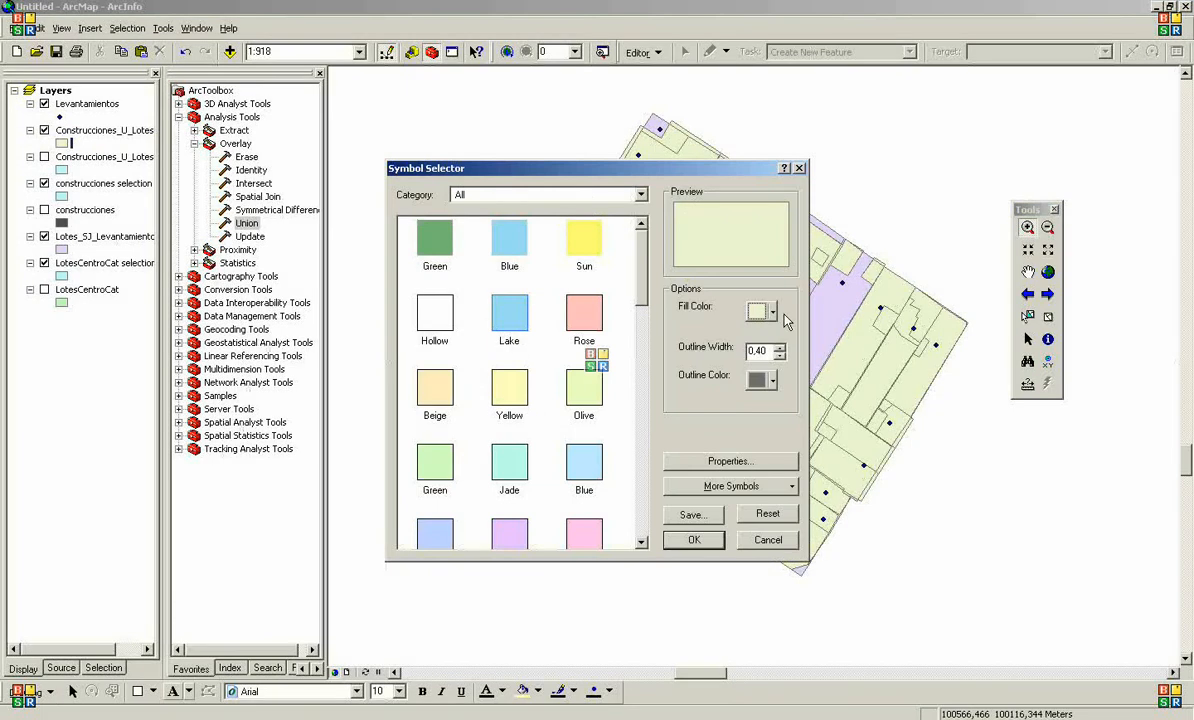
pyautogui.click(772, 312)
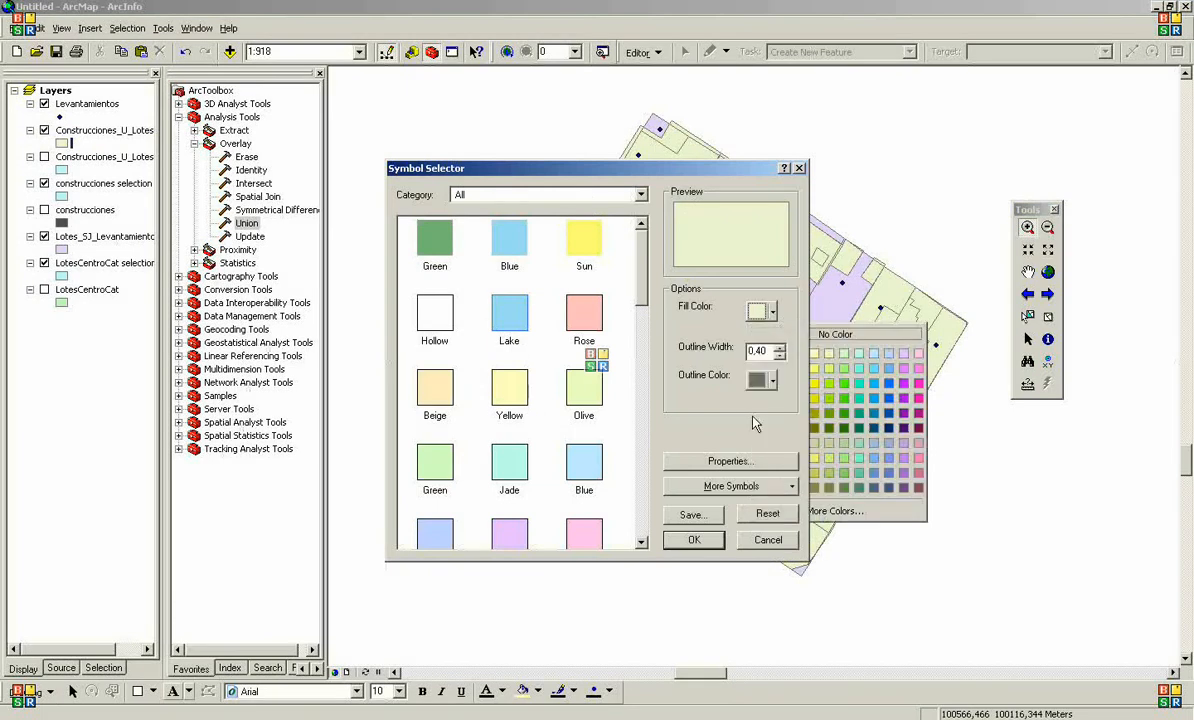
pyautogui.click(755, 397)
pyautogui.click(694, 540)
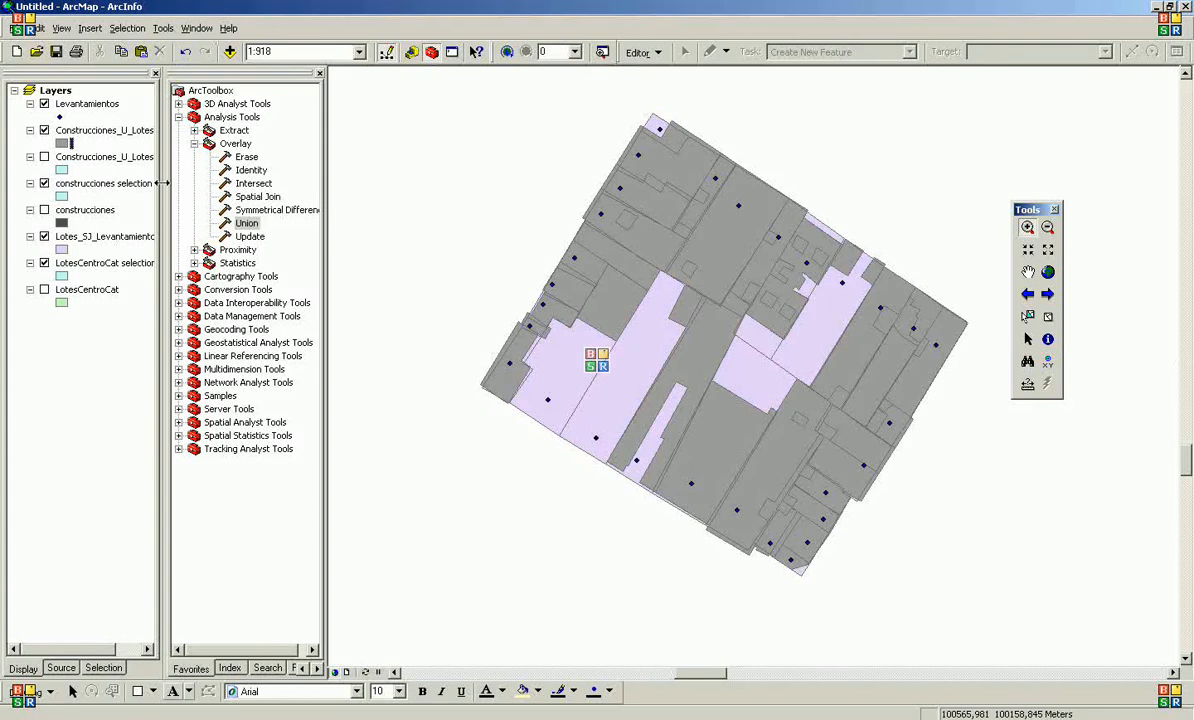
# Identify a construction polygon on the block's northwest side and examine its attributes from both source layers
pyautogui.click(1047, 339)
pyautogui.click(640, 245)
pyautogui.click(632, 229)
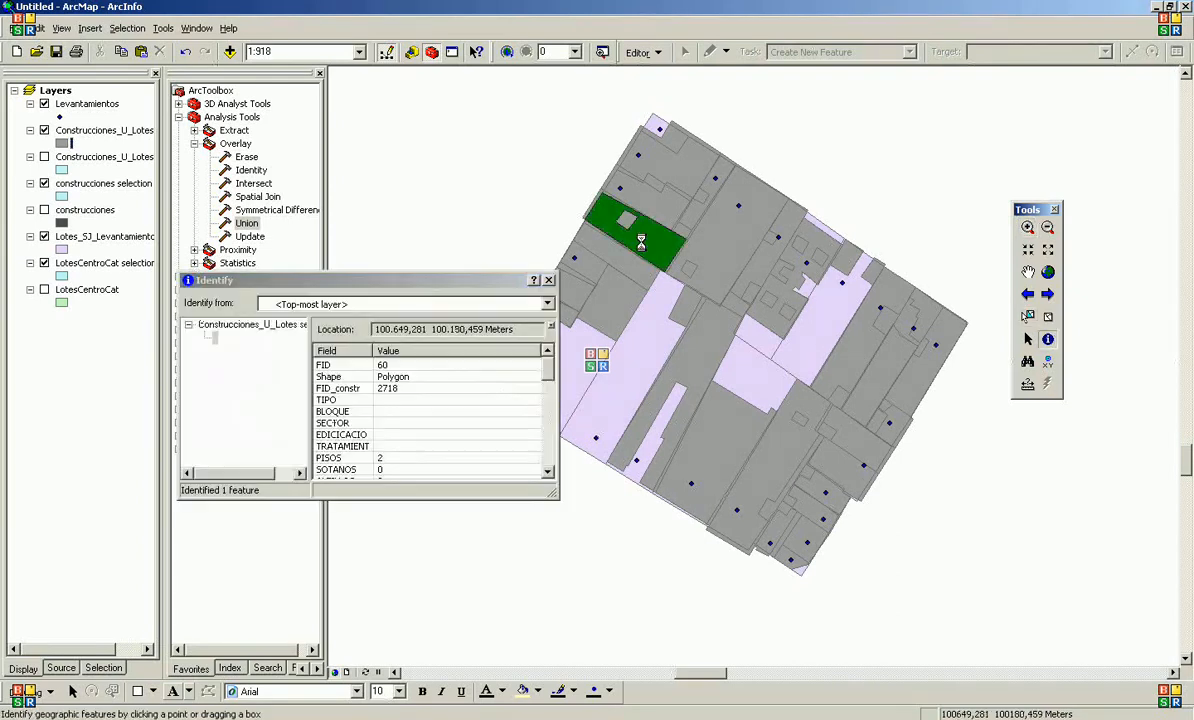
pyautogui.click(548, 393)
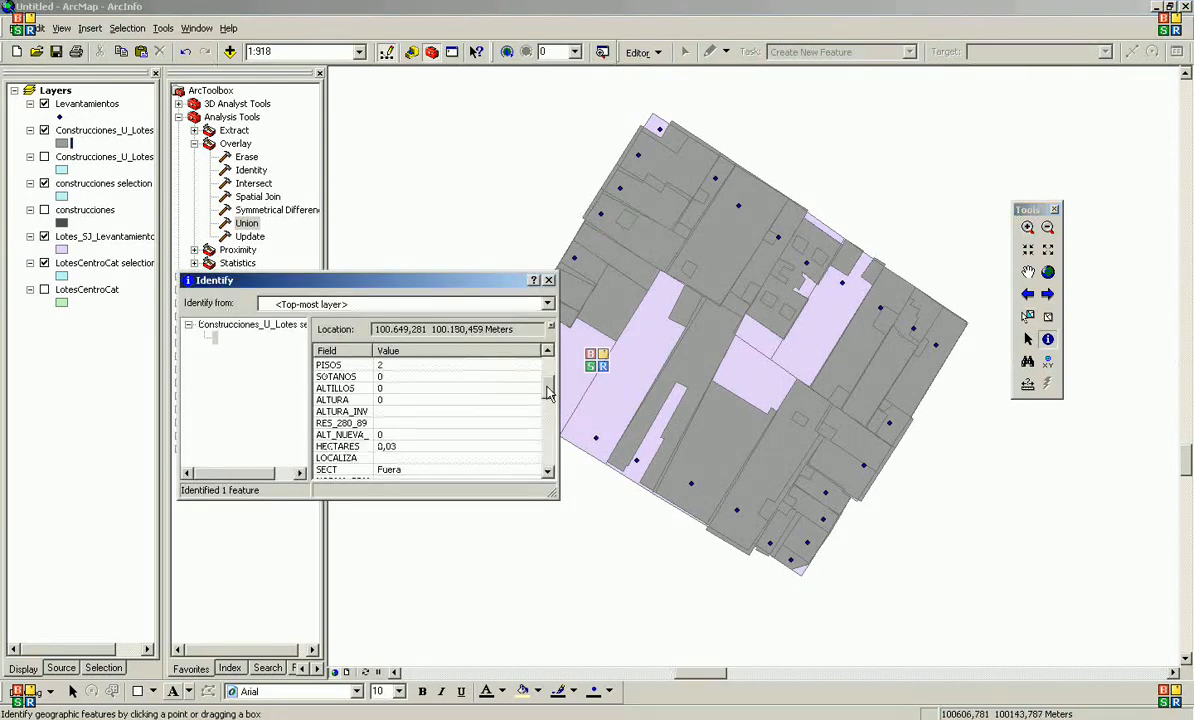
pyautogui.moveTo(548, 393); pyautogui.dragTo(548, 457)
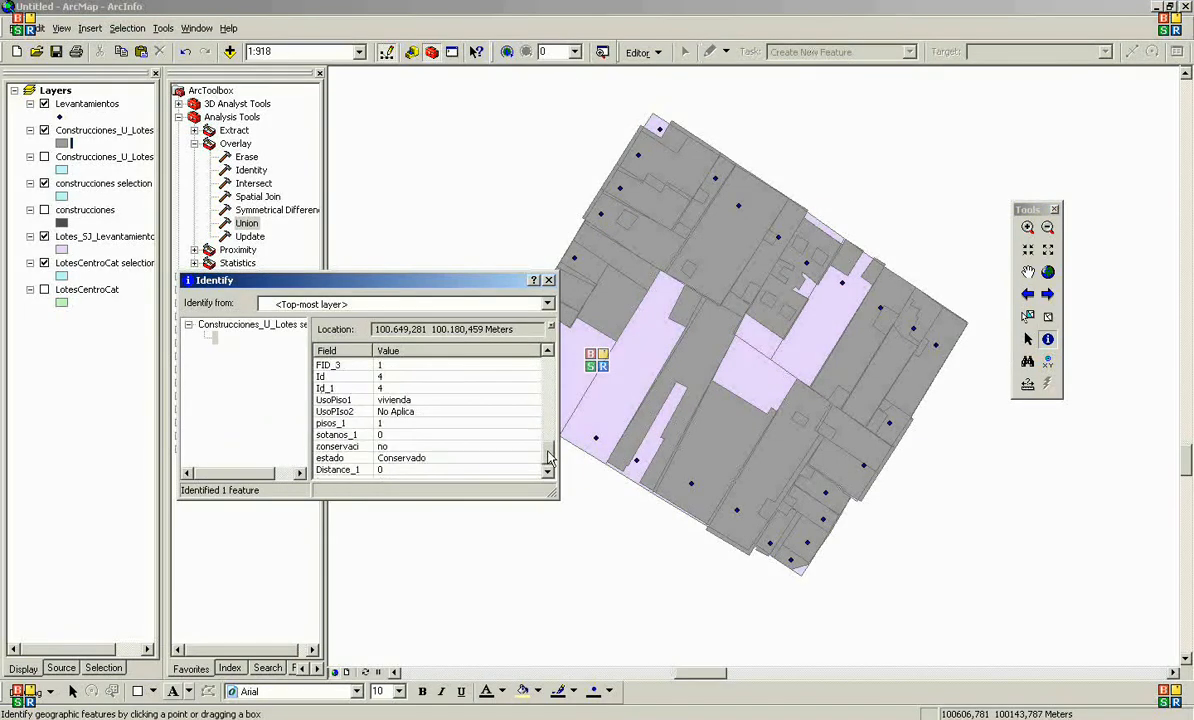
# Examine the identified construction's survey attributes from UsoPIso2 through Distance_1, and close the identification results
pyautogui.click(336, 411)
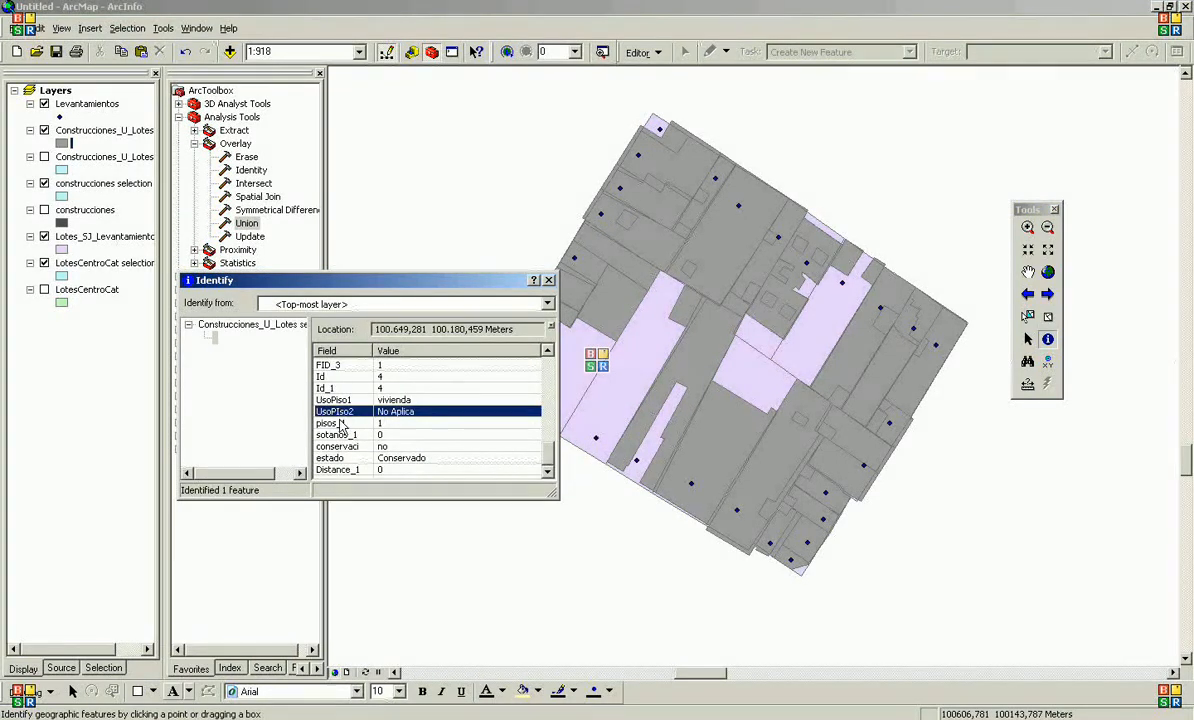
pyautogui.click(341, 436)
pyautogui.click(341, 447)
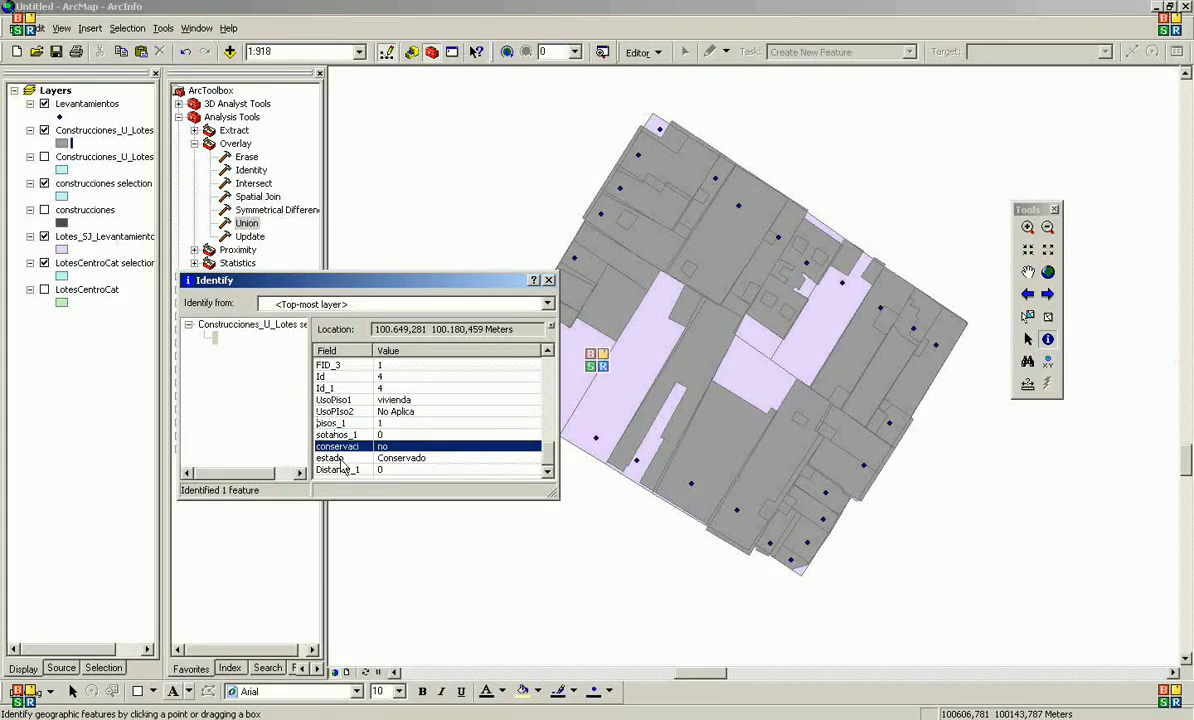
pyautogui.click(341, 470)
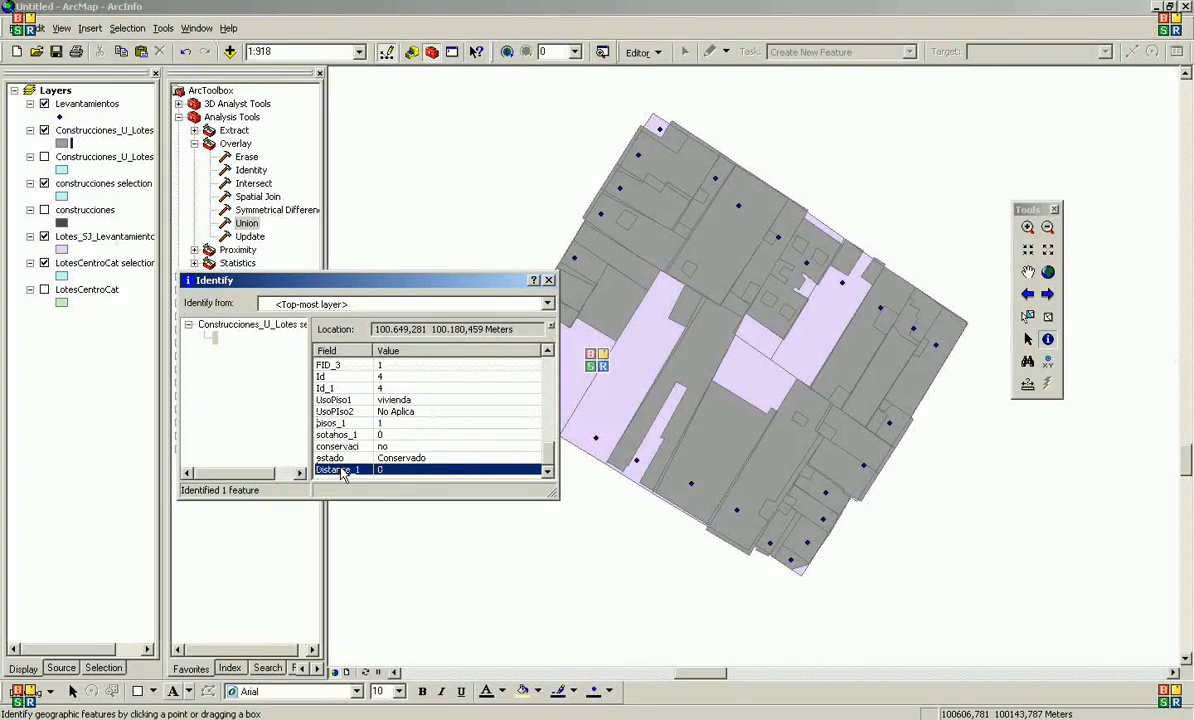
pyautogui.click(549, 281)
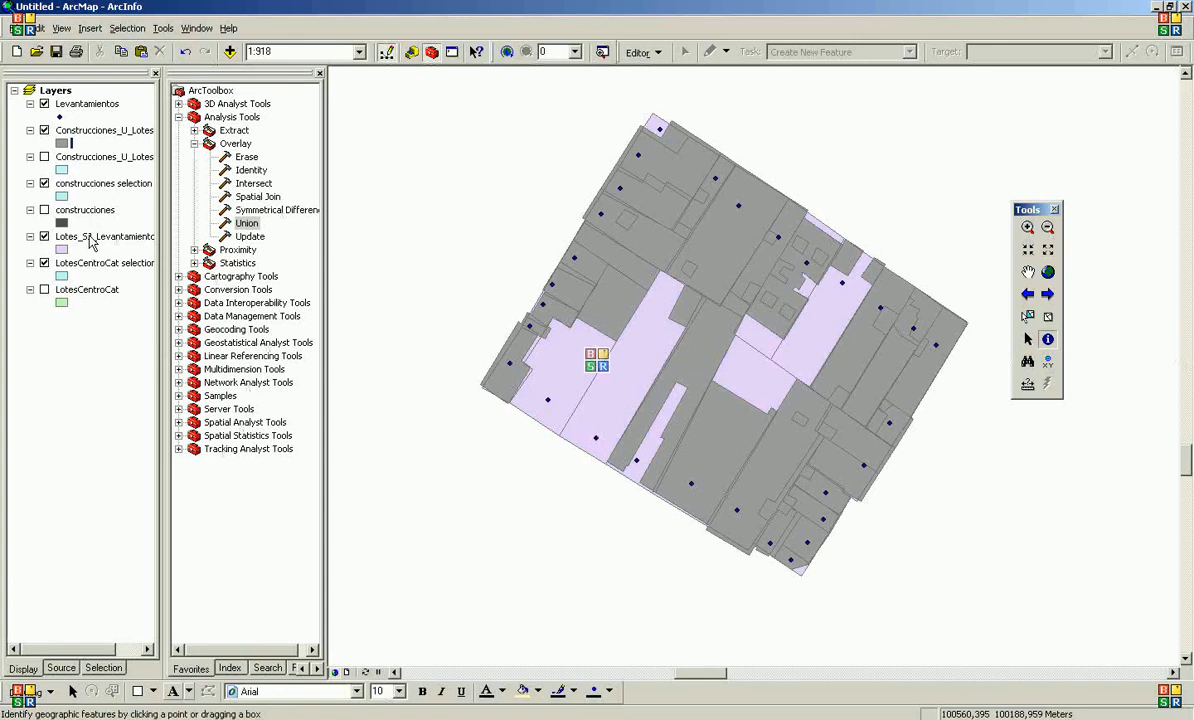
# Move the Lotes_SJ_Levantamientos layer directly below the Construcciones_U_Lotes selection layer
pyautogui.moveTo(87, 238); pyautogui.dragTo(81, 148)
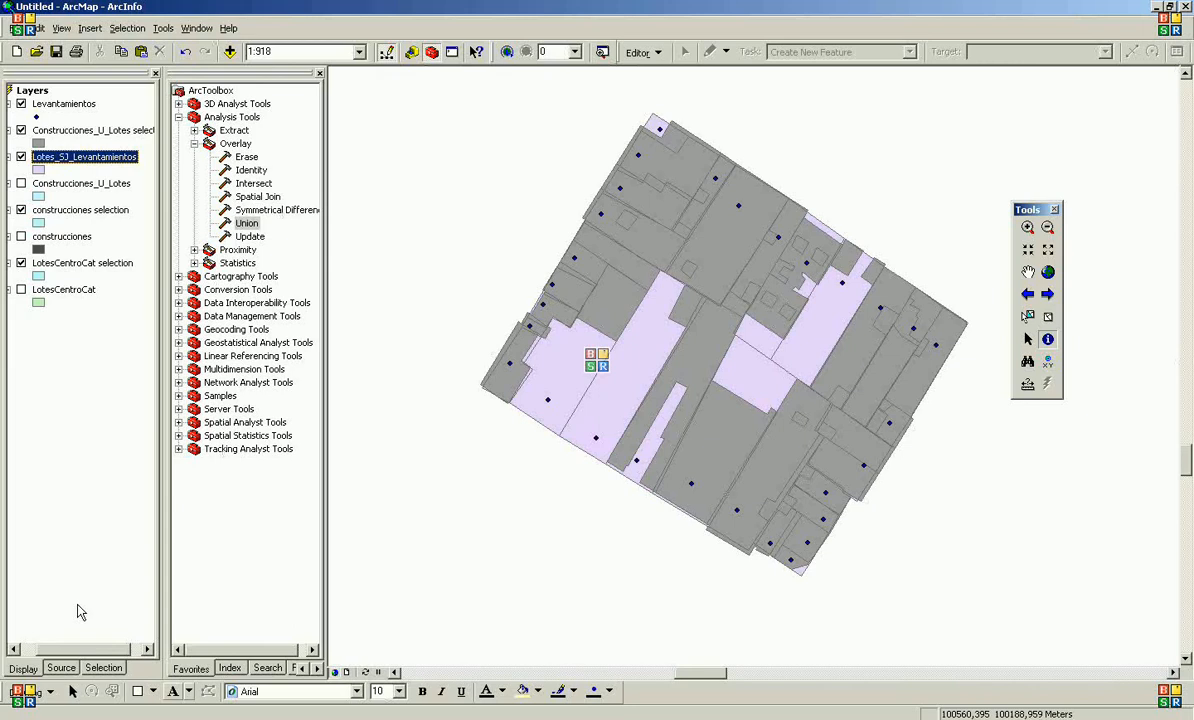
pyautogui.moveTo(80, 652); pyautogui.dragTo(44, 655)
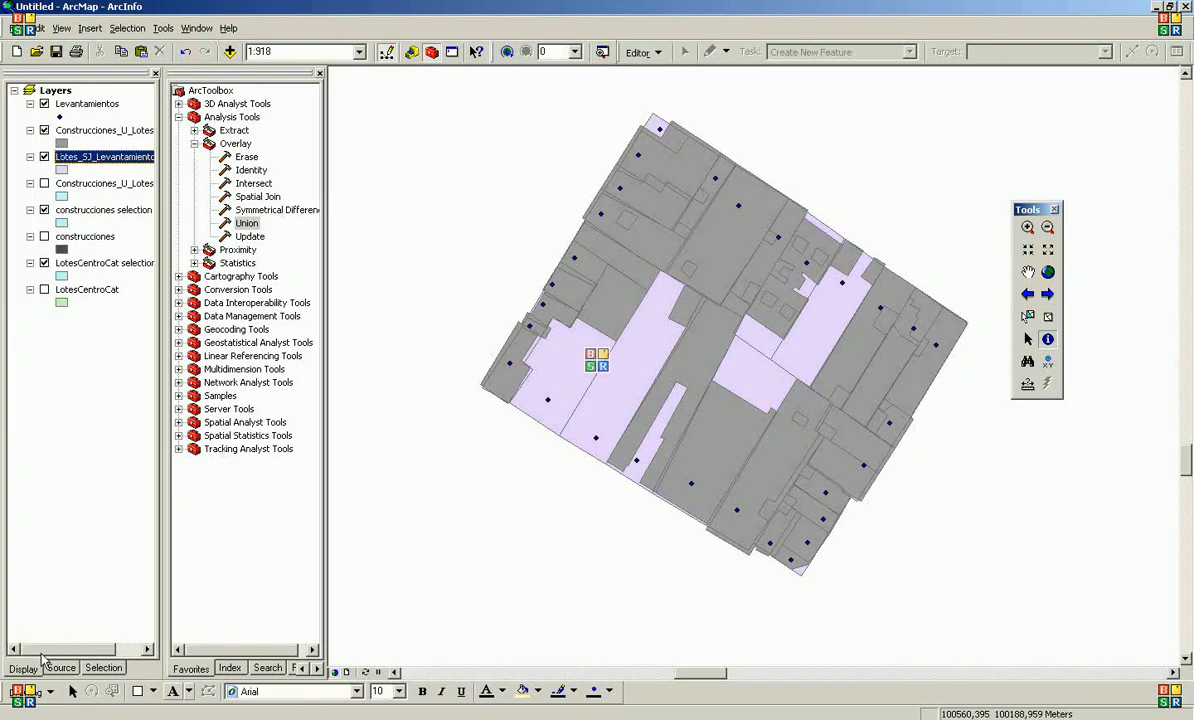
# Export all features of the Construcciones_U_Lotes selection layer to the finales folder as shapefile MisConstrucciones and add it to the map
pyautogui.click(90, 137)
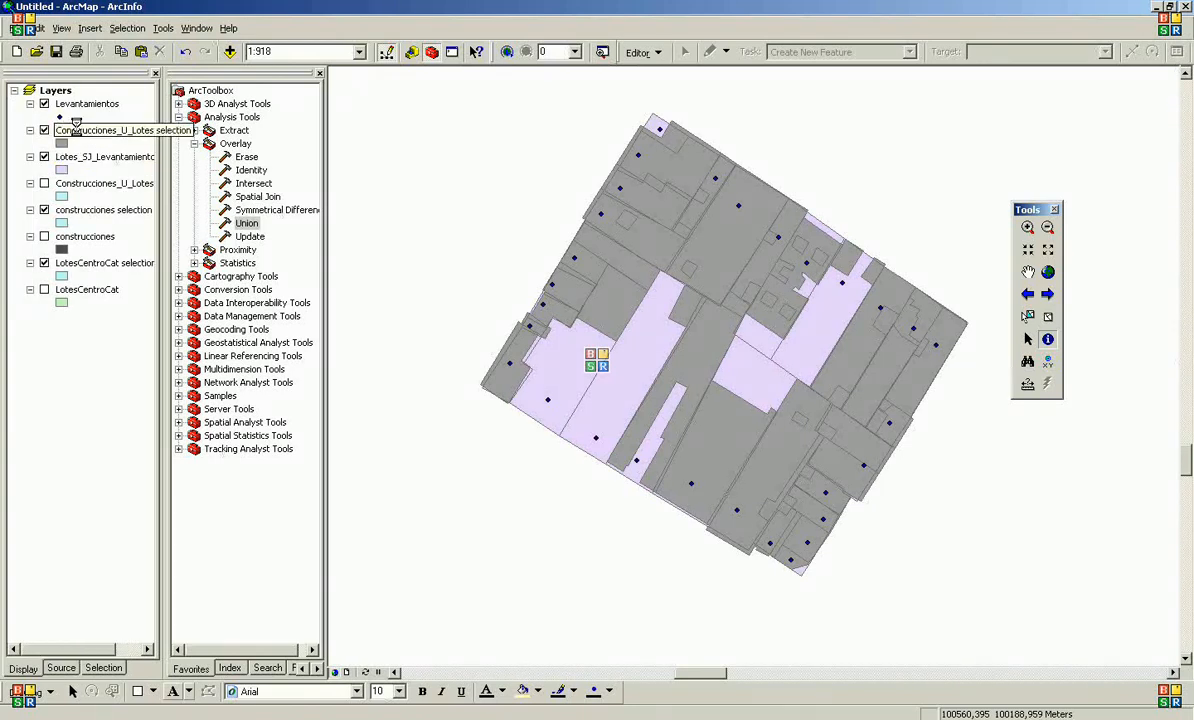
pyautogui.rightClick(78, 130)
pyautogui.moveTo(141, 403)
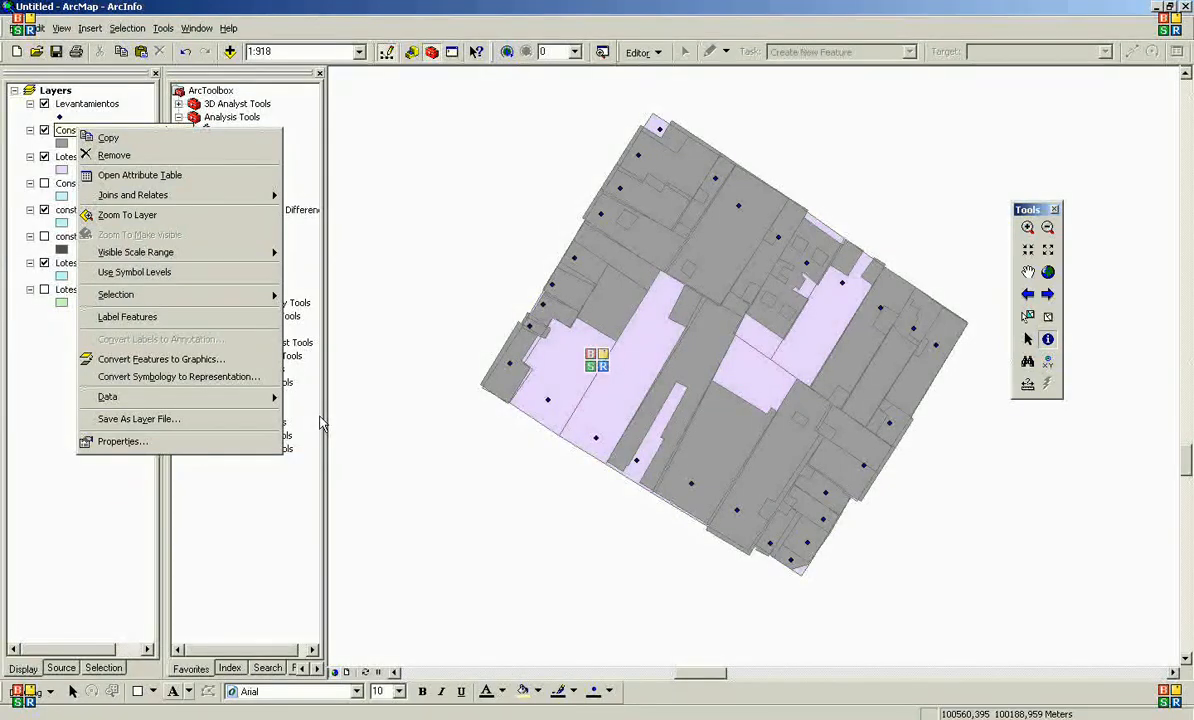
pyautogui.moveTo(265, 398)
pyautogui.click(331, 417)
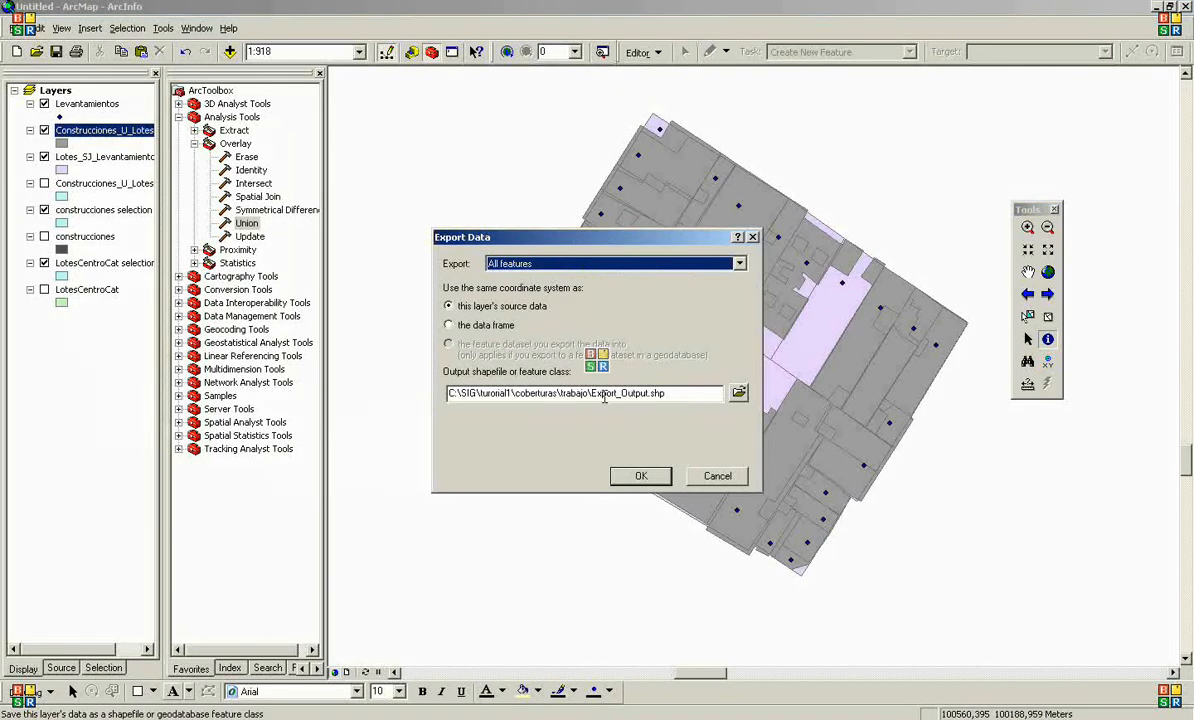
pyautogui.click(738, 392)
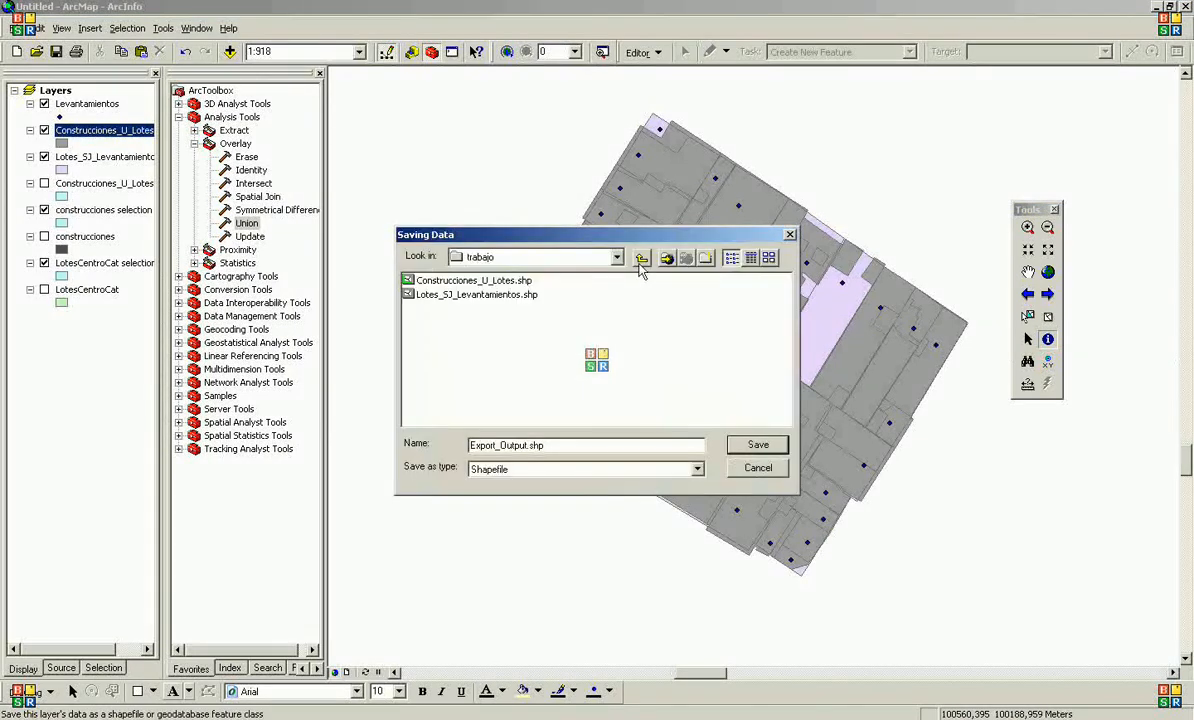
pyautogui.click(640, 261)
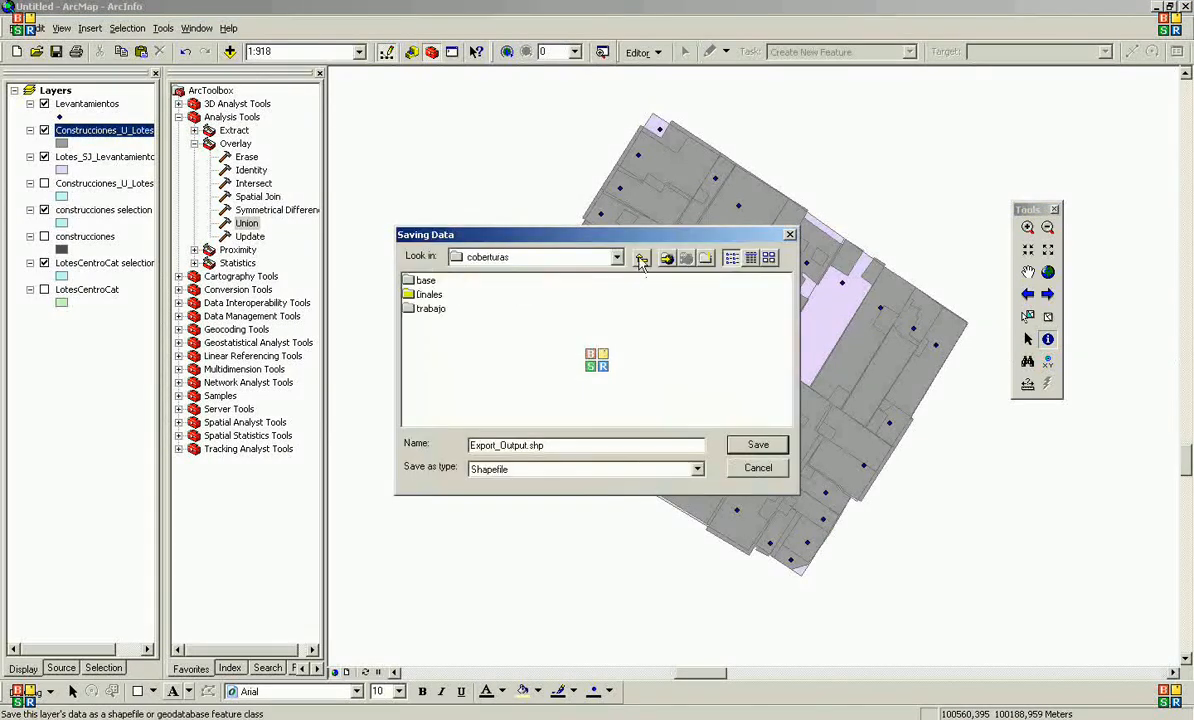
pyautogui.doubleClick(420, 298)
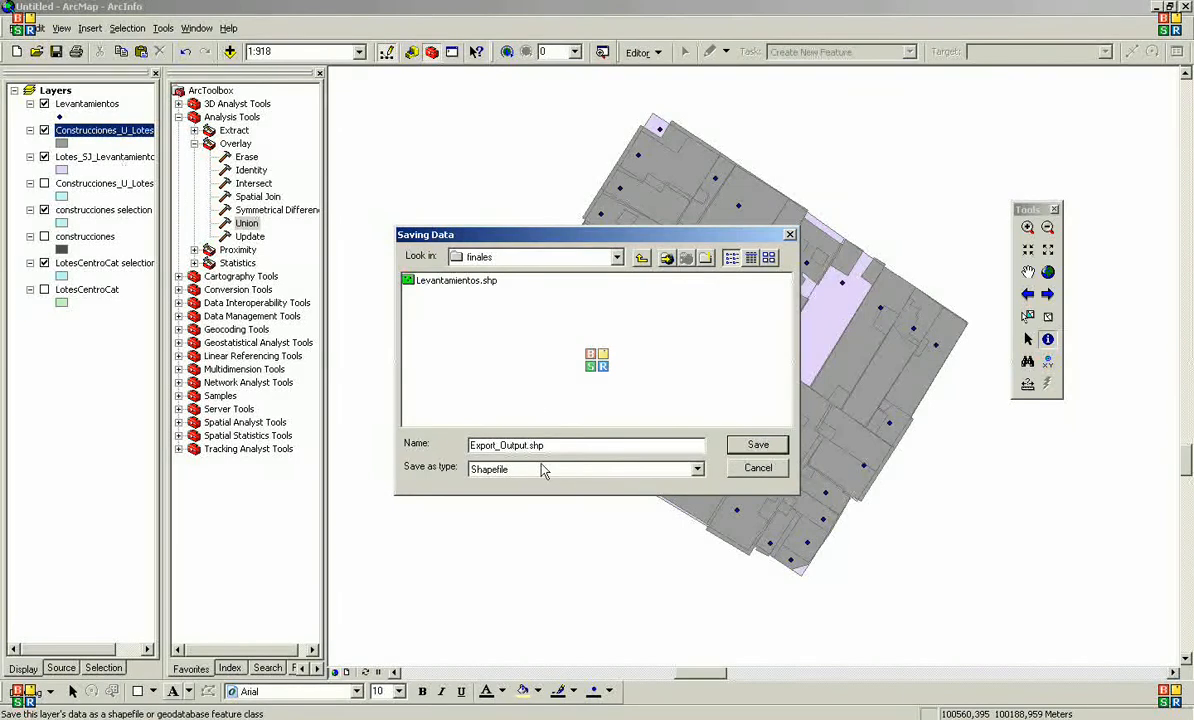
pyautogui.doubleClick(500, 445)
pyautogui.write('MisConstrucciones')
pyautogui.click(754, 449)
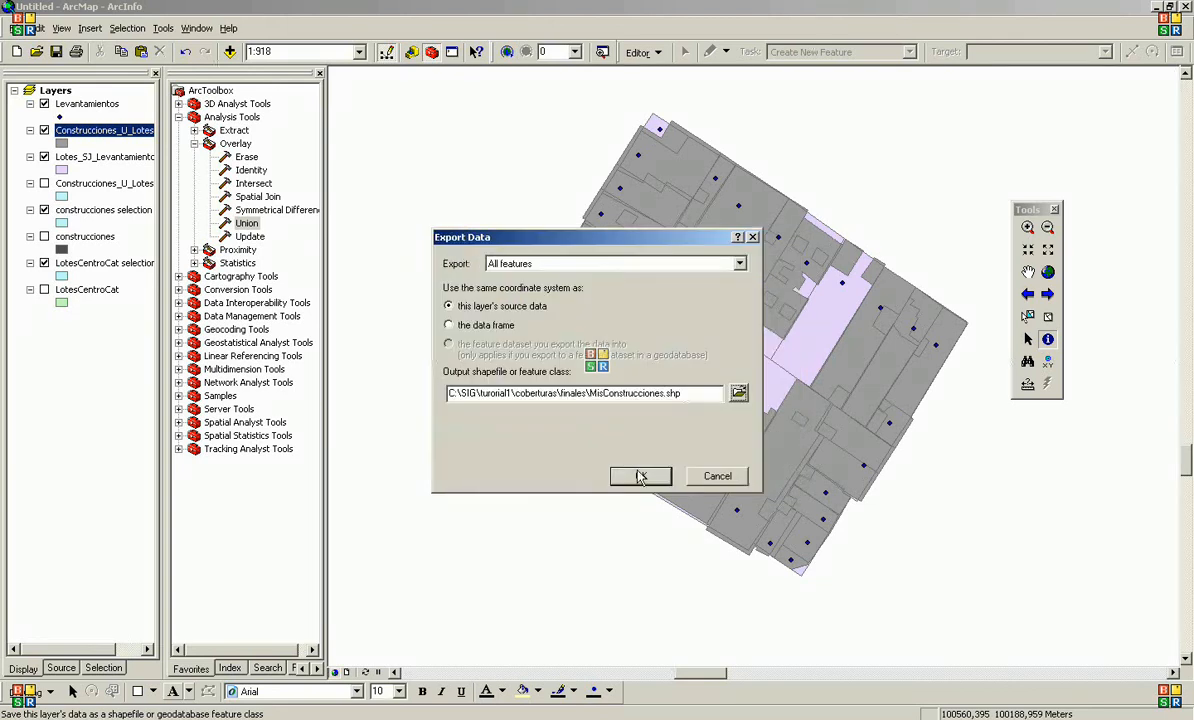
pyautogui.click(641, 477)
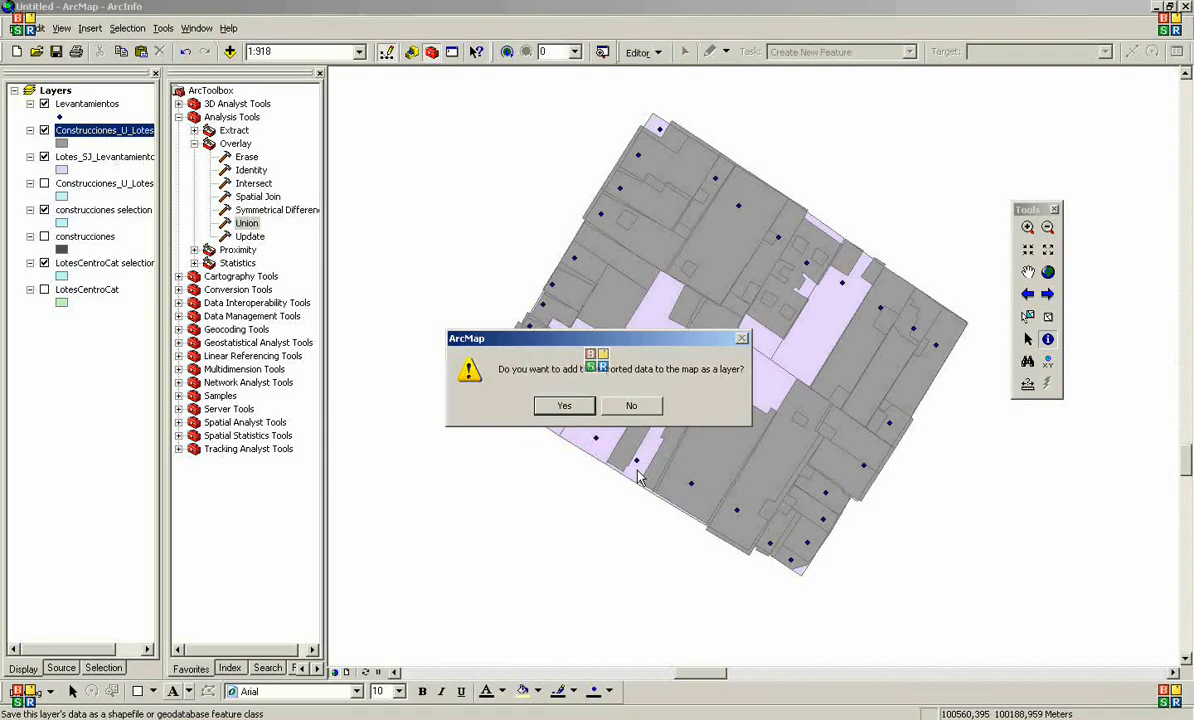
pyautogui.click(545, 406)
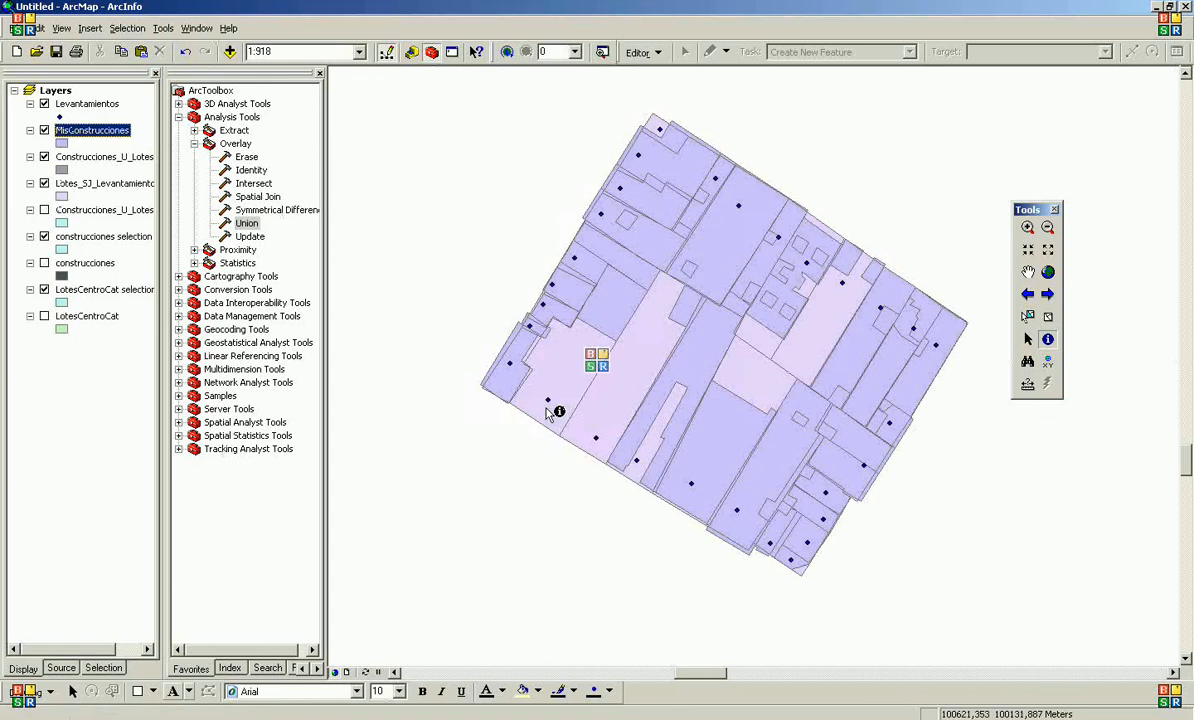
# Export all features of Lotes_SJ_Levantamientos to the finales folder as shapefile MisLotes and add it to the map
pyautogui.rightClick(91, 189)
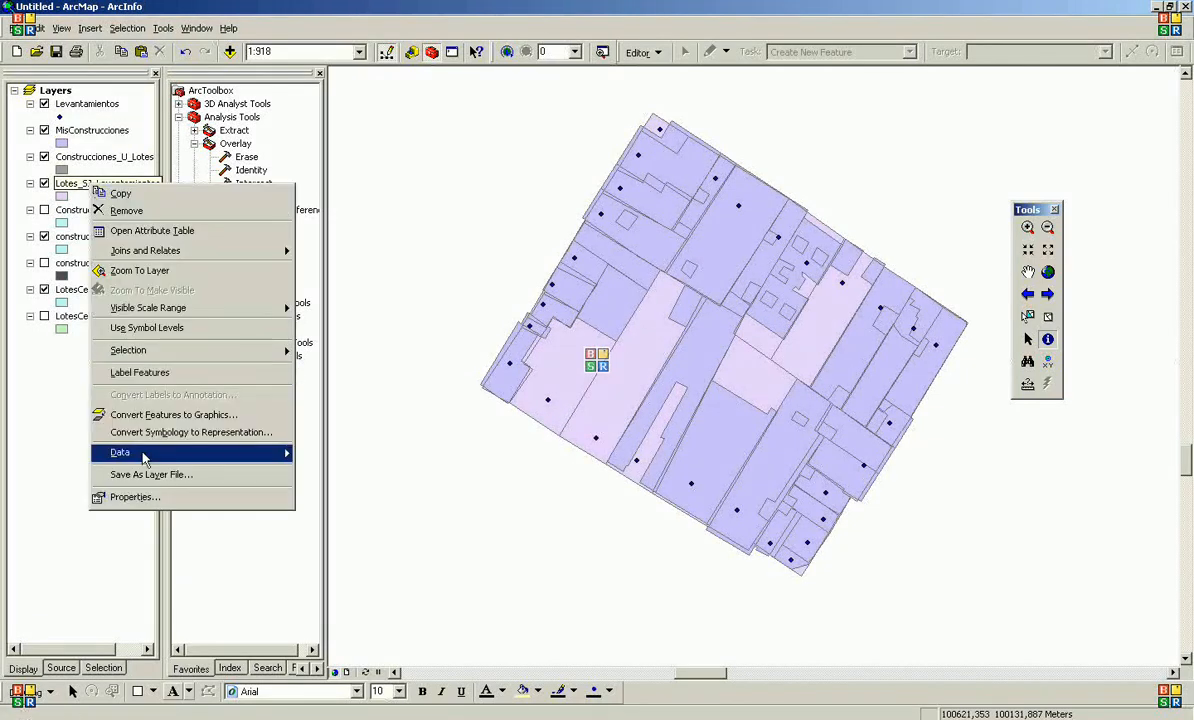
pyautogui.moveTo(143, 455)
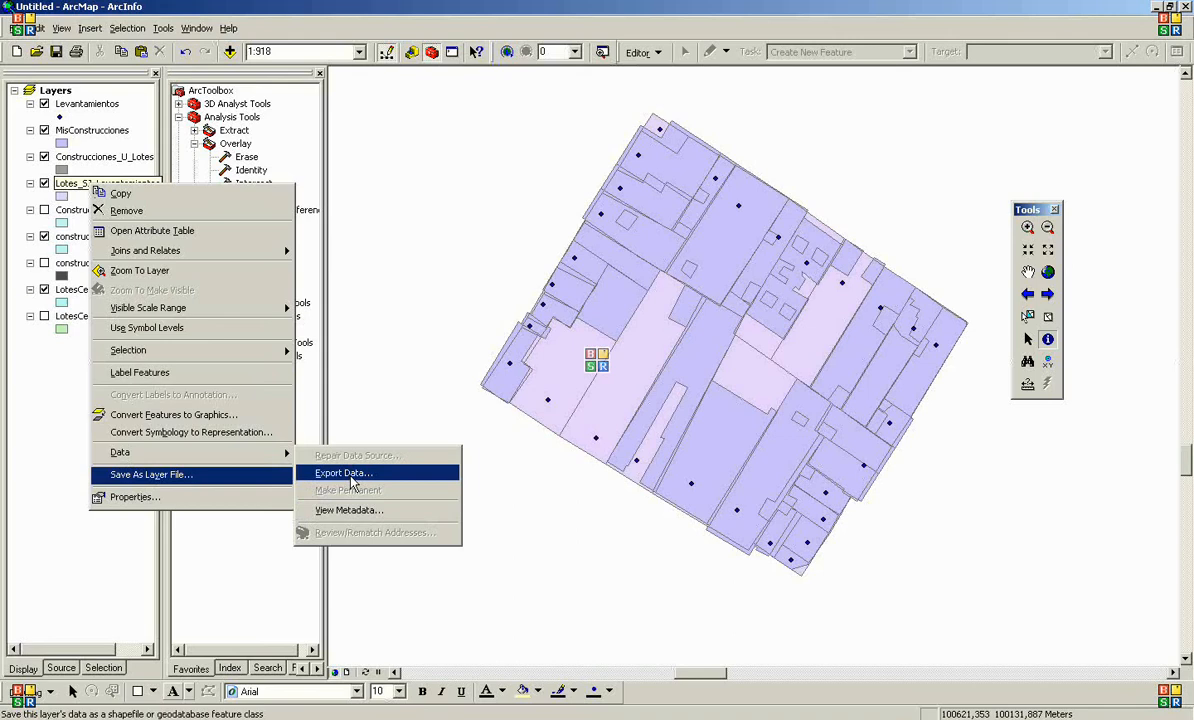
pyautogui.click(349, 476)
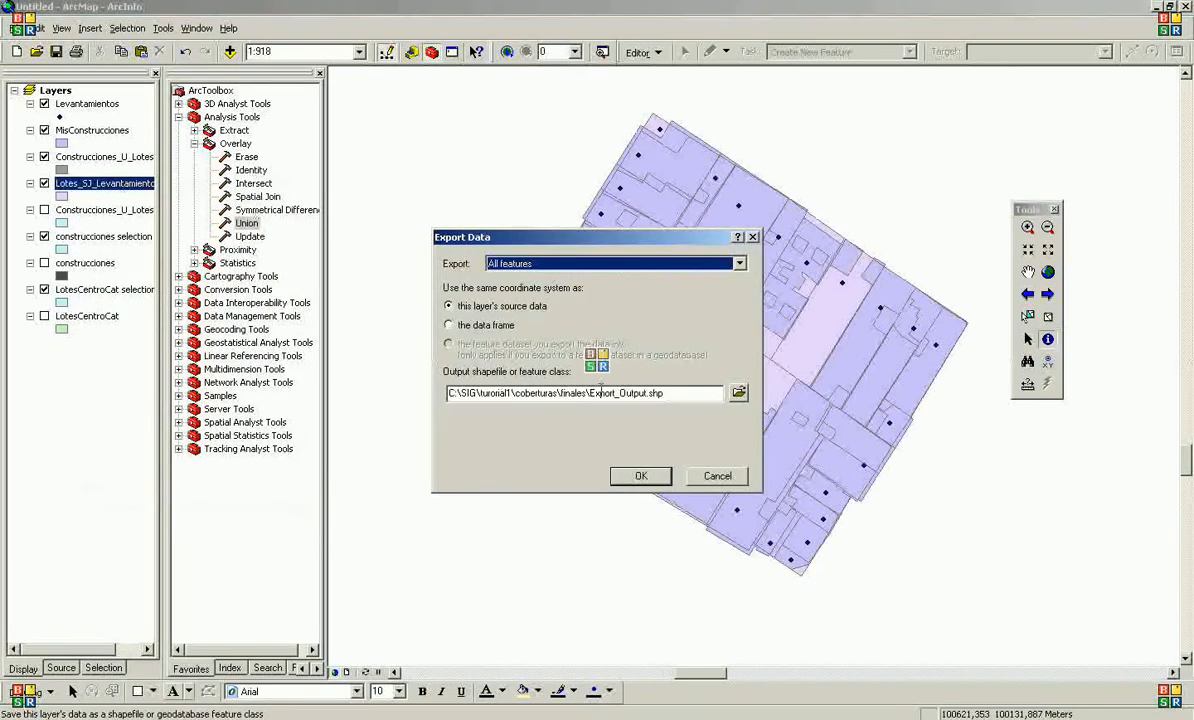
pyautogui.click(738, 394)
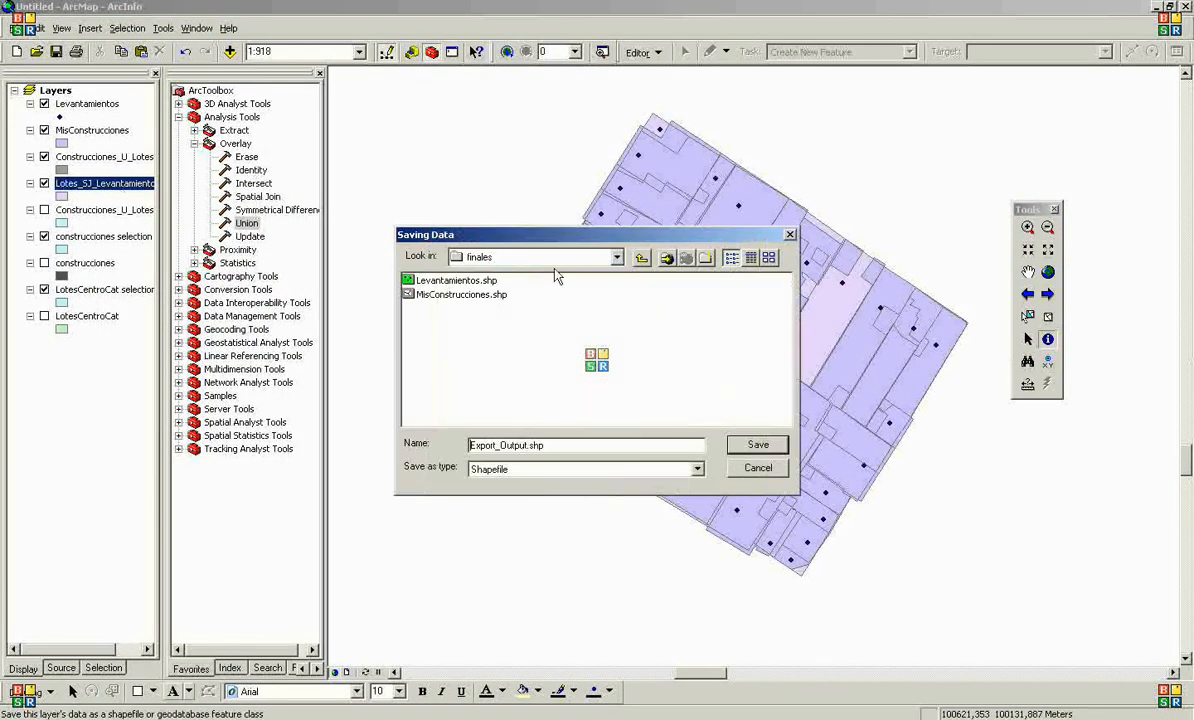
pyautogui.click(517, 255)
pyautogui.click(517, 255)
pyautogui.moveTo(470, 445); pyautogui.dragTo(525, 446)
pyautogui.write('MisLote')
pyautogui.click(758, 446)
pyautogui.click(645, 477)
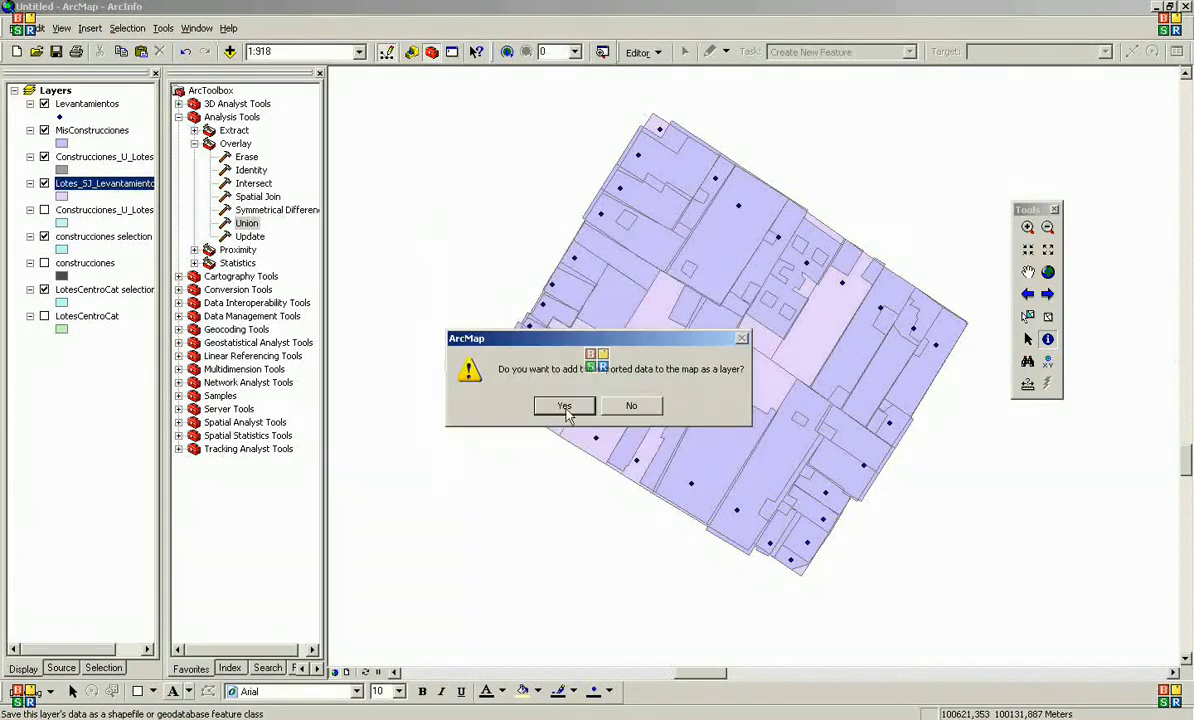
pyautogui.click(565, 410)
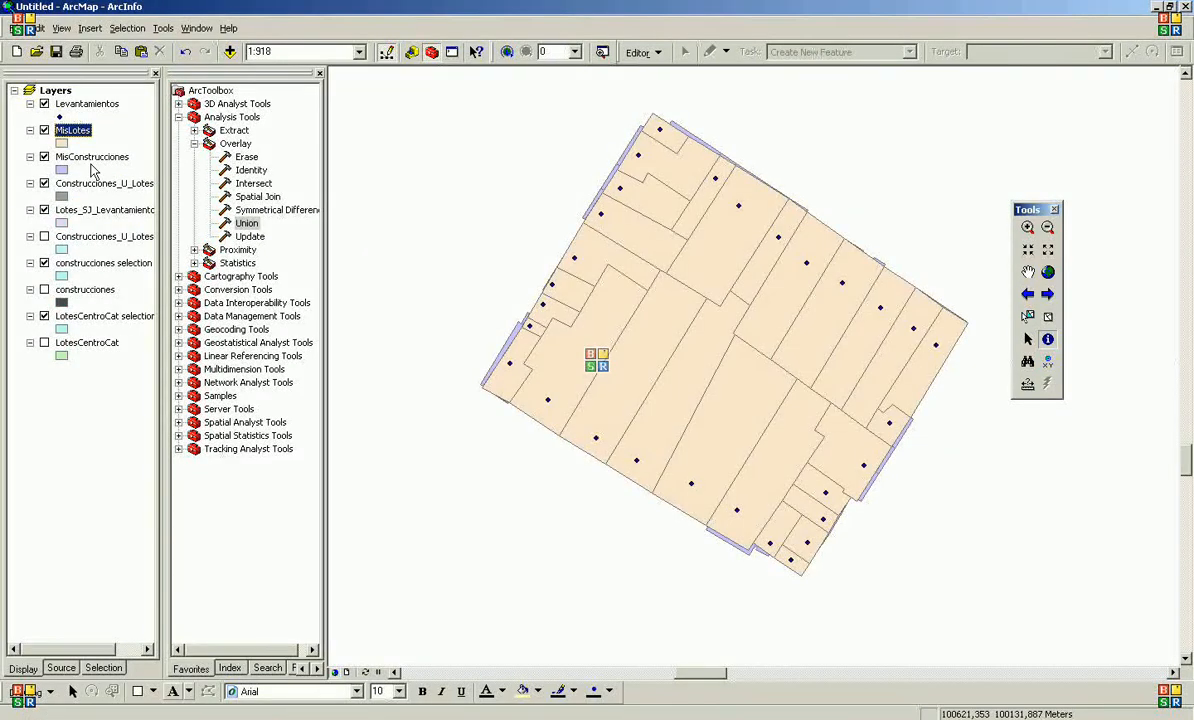
# Move the MisConstrucciones layer directly above MisLotes and list the layers by data source
pyautogui.moveTo(88, 158); pyautogui.dragTo(78, 133)
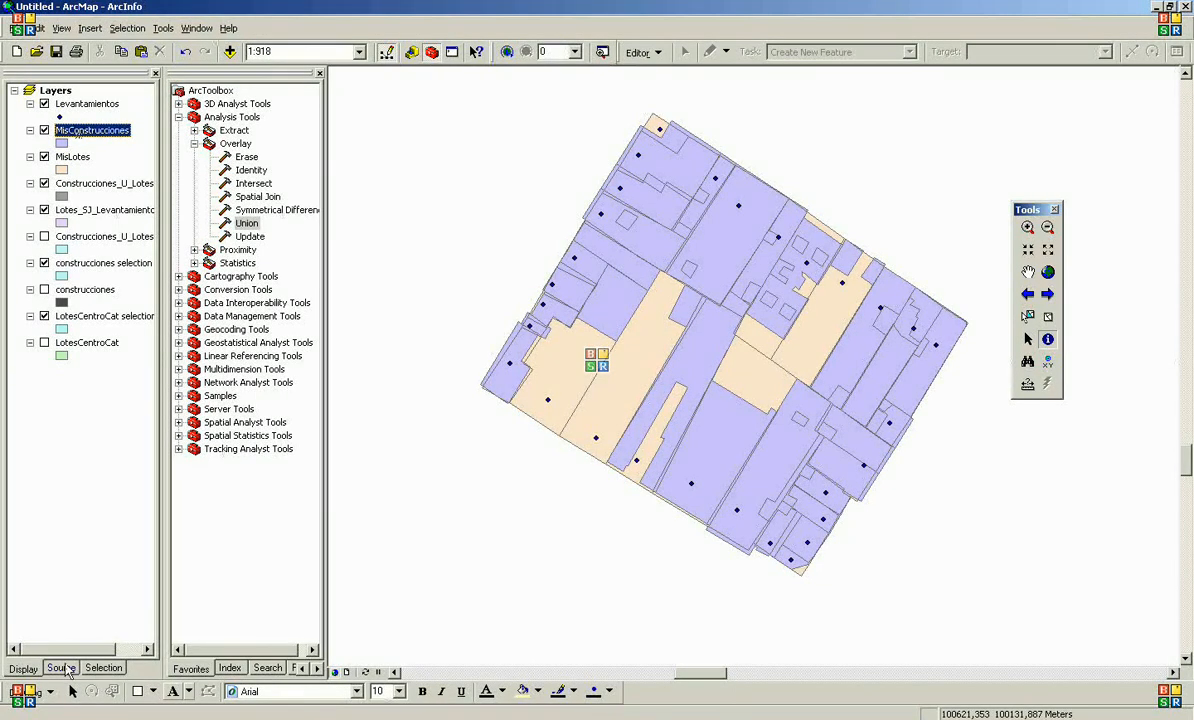
pyautogui.click(61, 668)
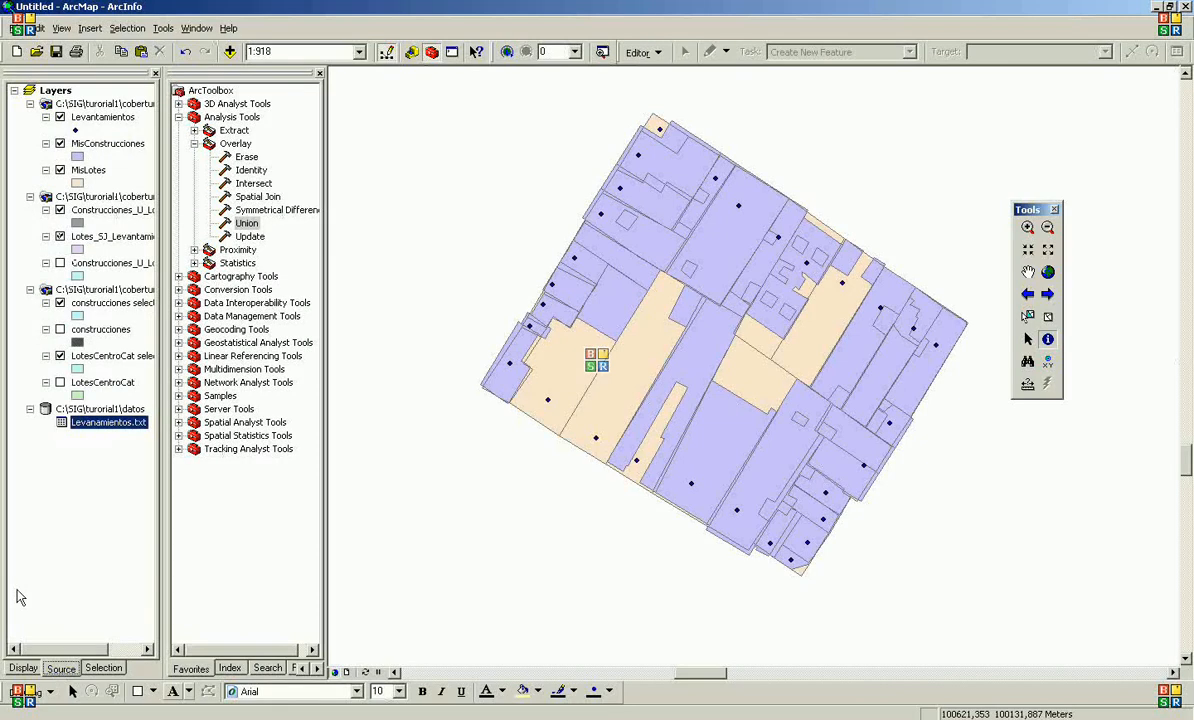